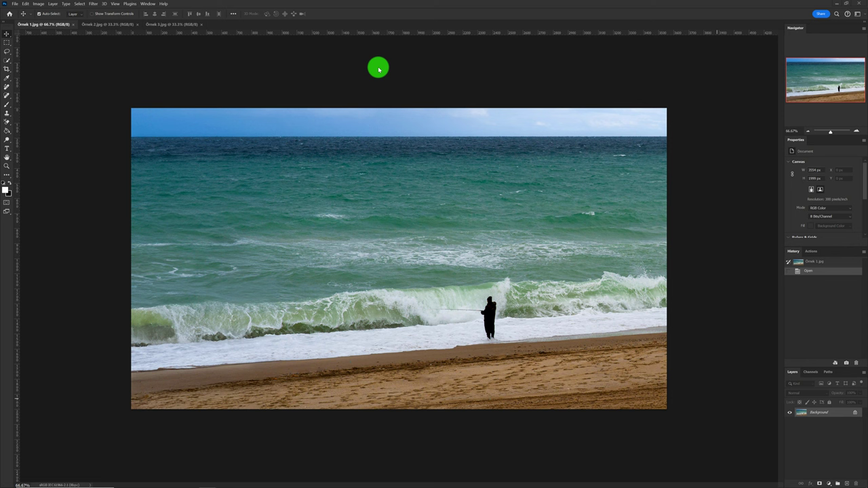
Look through the Örnek 2 and Örnek 3 photos, then return to Örnek 1.jpg.
{"action": "left_click", "coordinate": [107, 24]}
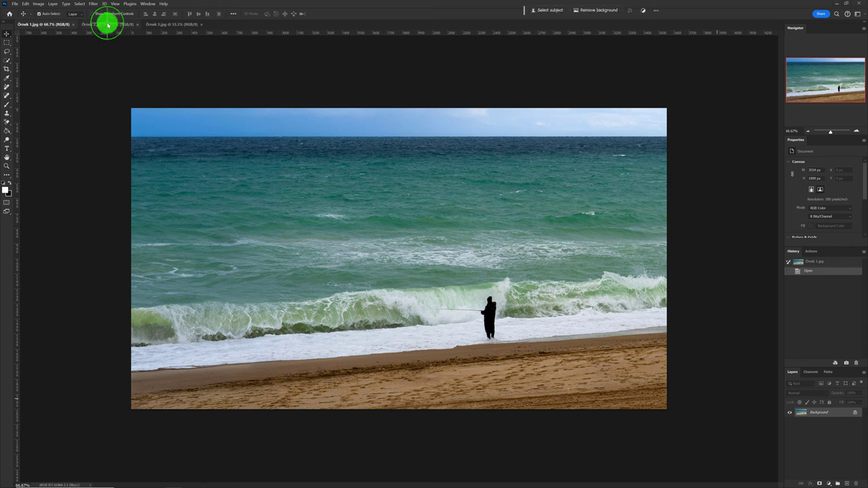
{"action": "left_click", "coordinate": [172, 25]}
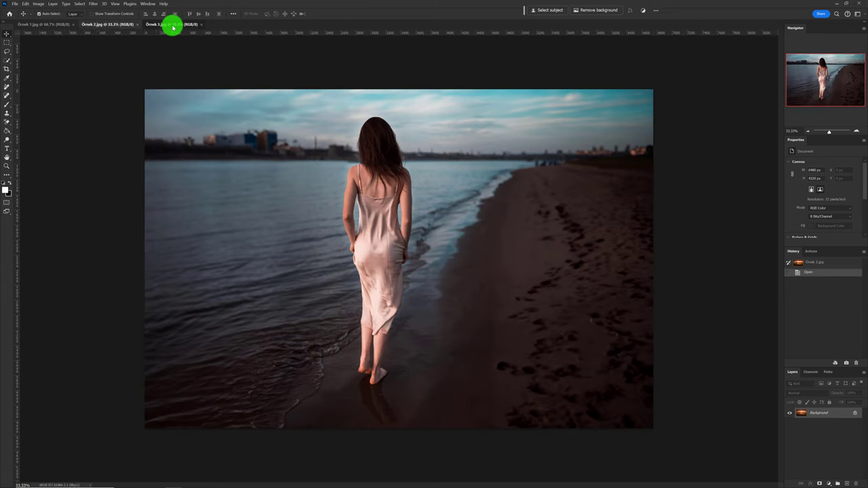
{"action": "left_click", "coordinate": [52, 26]}
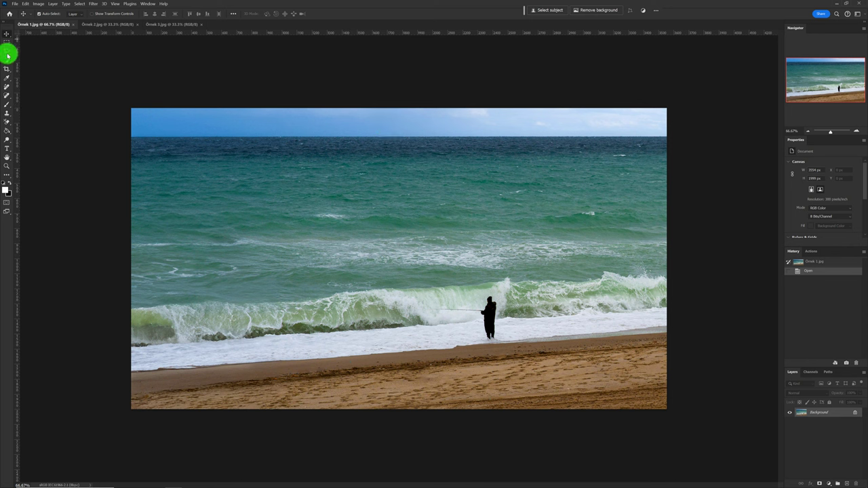
Select the fisherman with the Quick Selection tool's Select Subject set to Cloud (Detailed results).
{"action": "left_click_drag", "start_coordinate": [7, 59], "coordinate": [53, 61]}
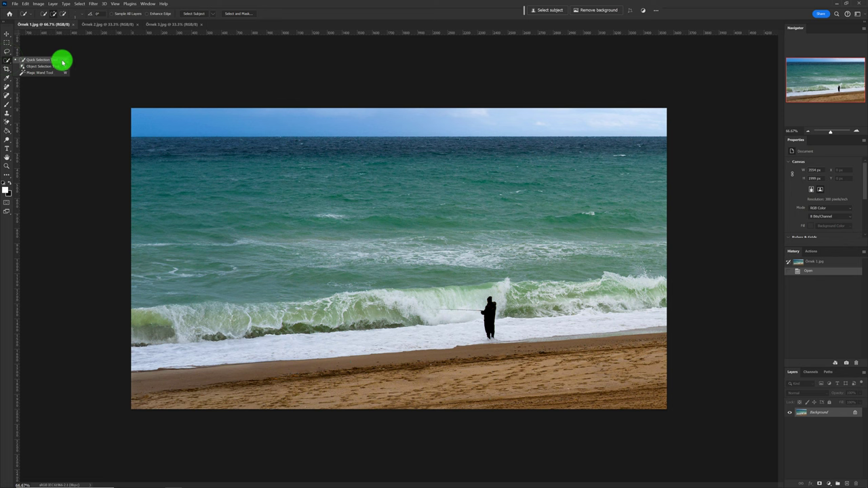
{"action": "left_click", "coordinate": [61, 60]}
{"action": "left_click", "coordinate": [213, 14]}
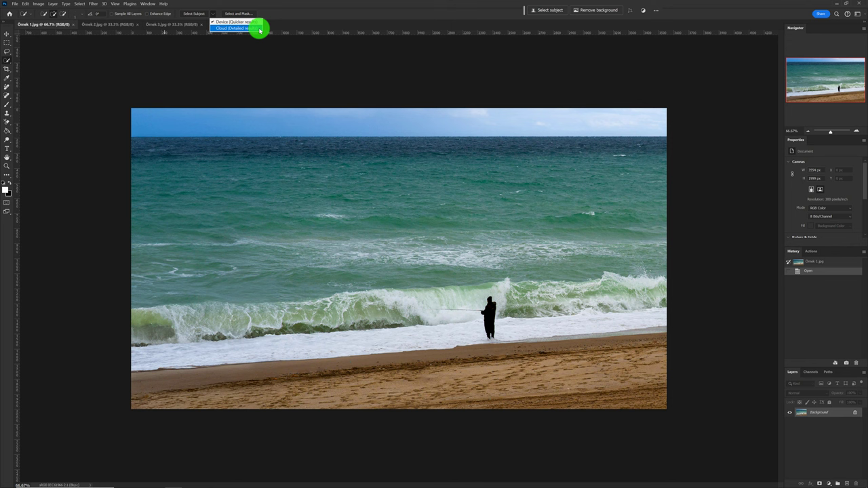
{"action": "left_click", "coordinate": [260, 28]}
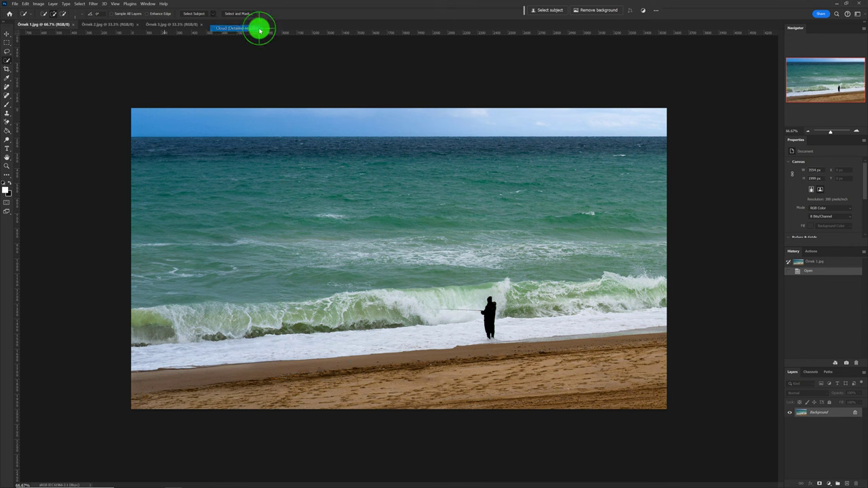
{"action": "left_click", "coordinate": [196, 15]}
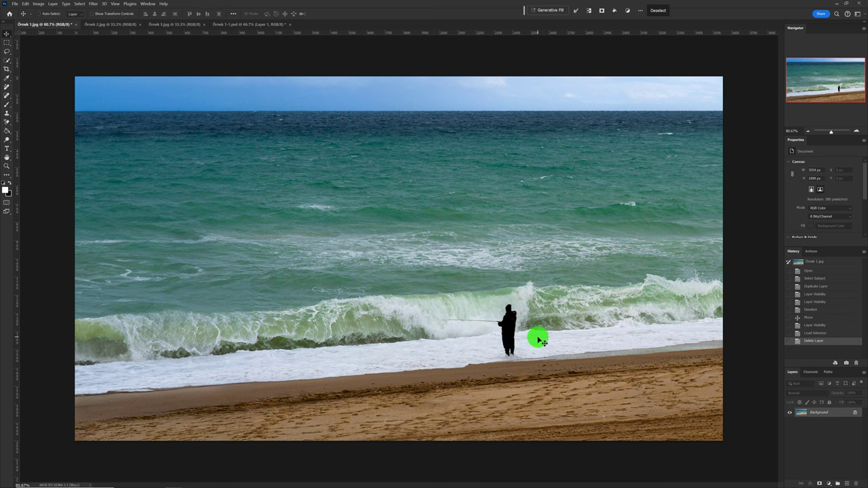
Copy the fisherman to Layer 1, check the cut-out, and duplicate the Background as Background copy.
{"action": "key", "text": "ctrl+j"}
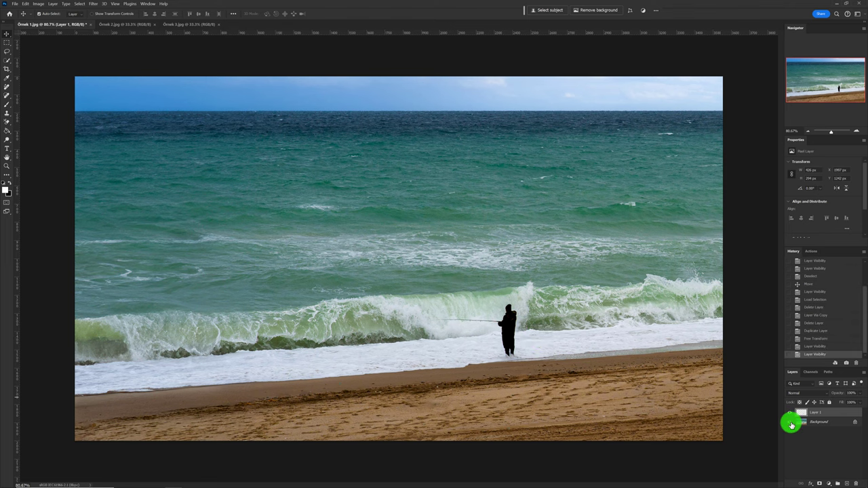
{"action": "left_click", "coordinate": [790, 421]}
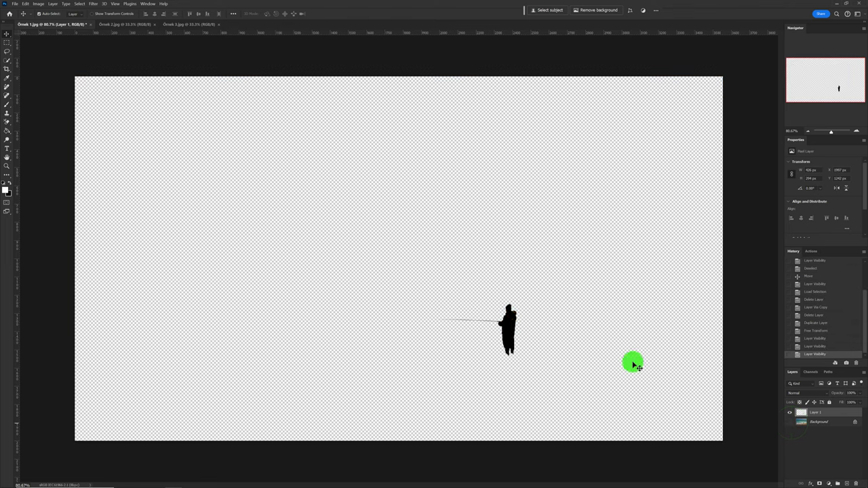
{"action": "left_click", "coordinate": [790, 423]}
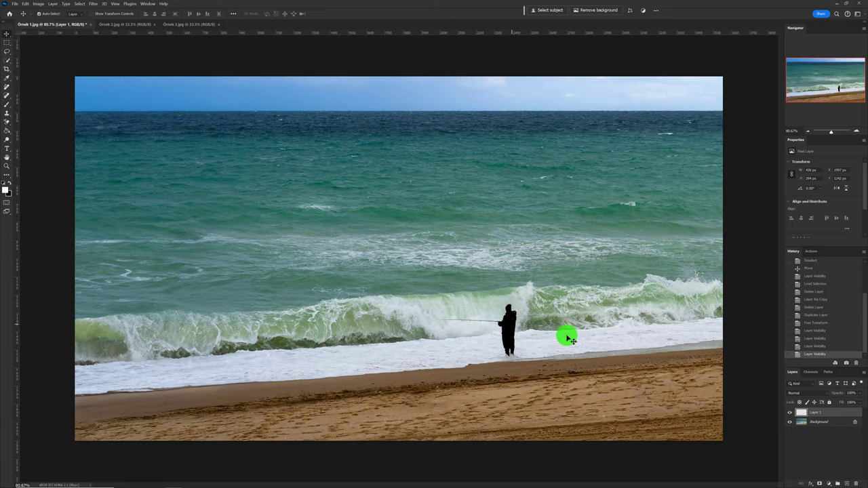
{"action": "left_click", "coordinate": [817, 423]}
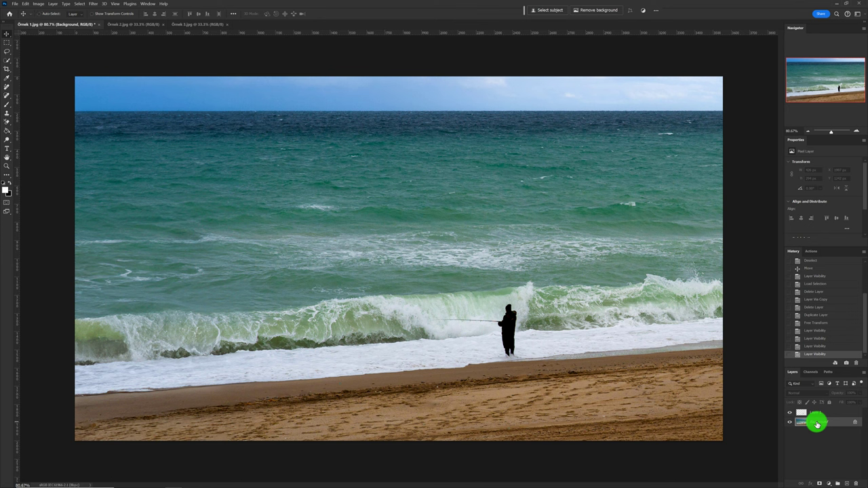
{"action": "key", "text": "ctrl+j"}
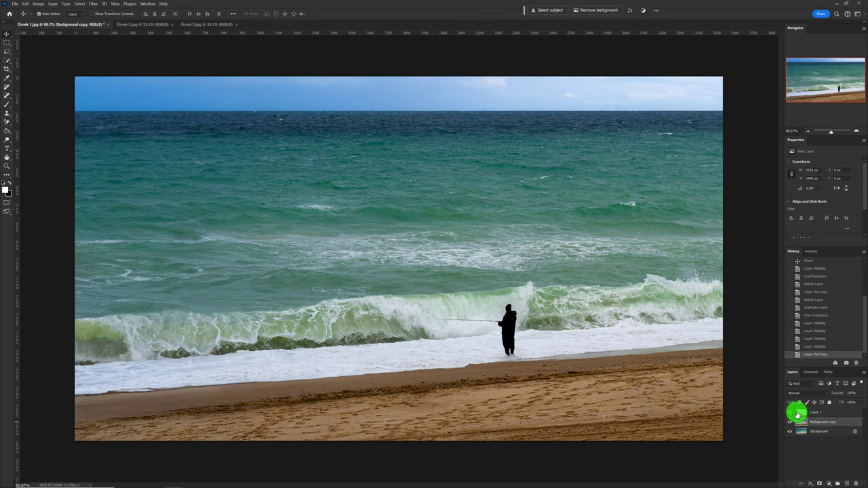
Load Layer 1's fisherman outline as a selection and hide Layer 1.
{"action": "left_click", "coordinate": [801, 415], "text": "ctrl"}
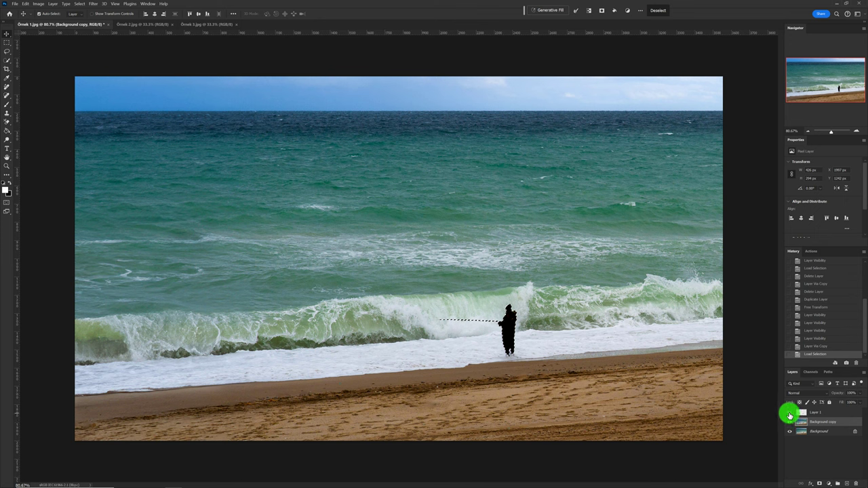
{"action": "left_click", "coordinate": [789, 415]}
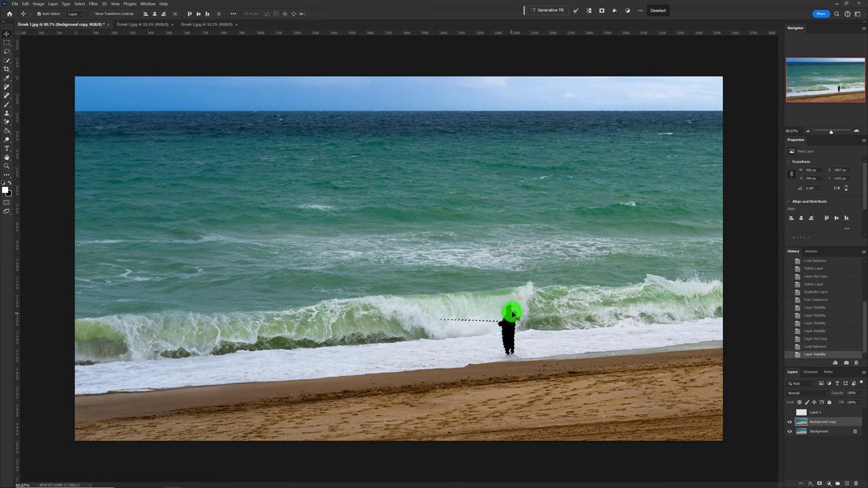
{"action": "left_click", "coordinate": [83, 5]}
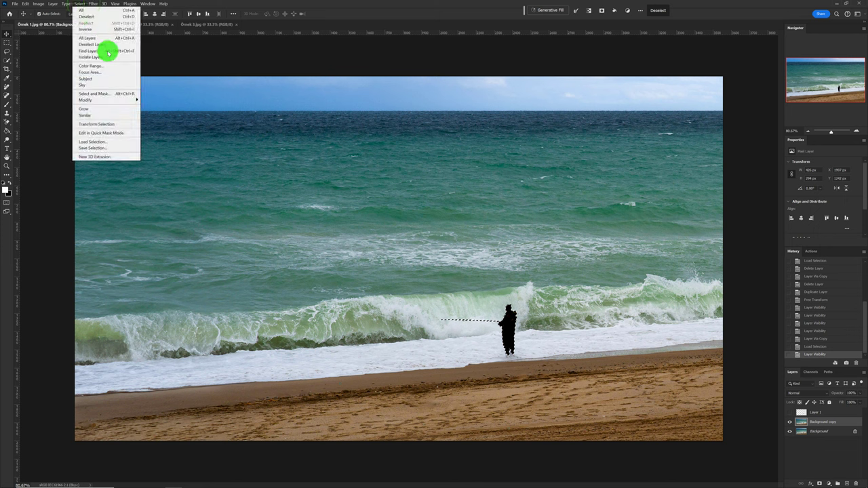
Expand the fisherman selection by 20 pixels with Select > Modify > Expand.
{"action": "left_click", "coordinate": [138, 100]}
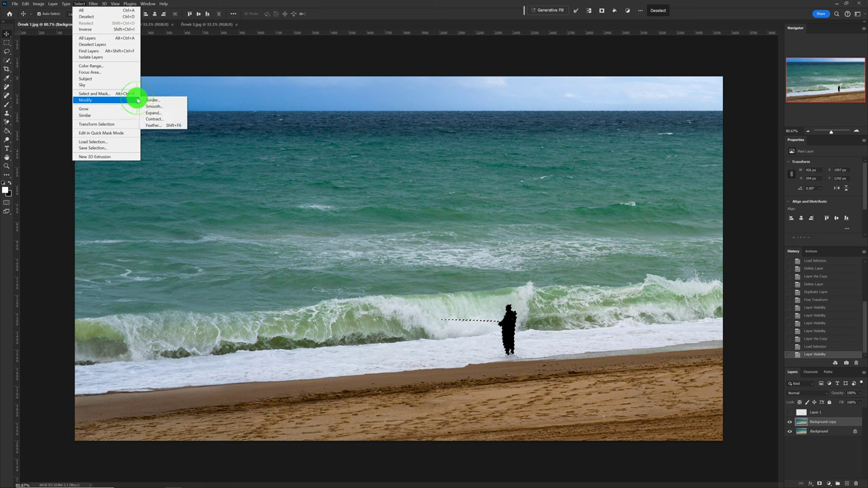
{"action": "left_click", "coordinate": [179, 113]}
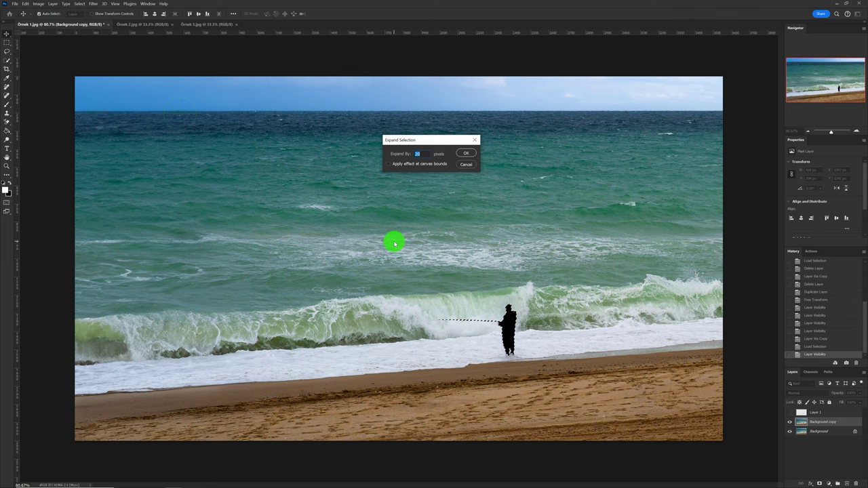
{"action": "type", "text": "20"}
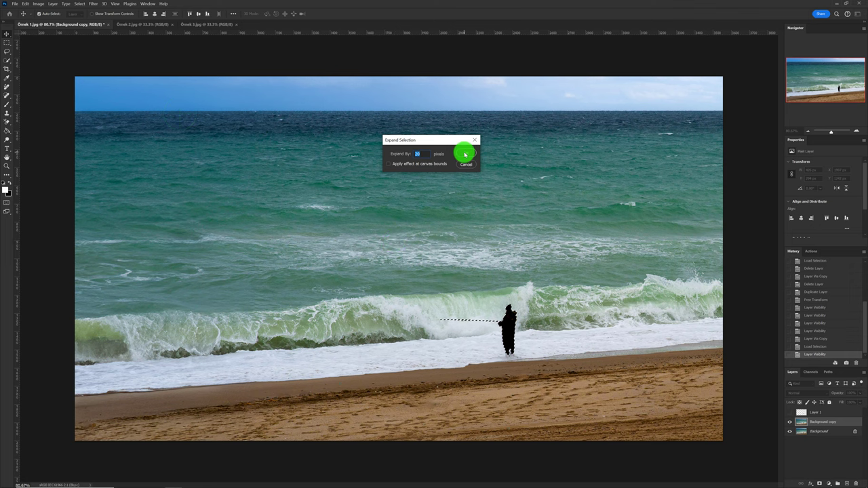
{"action": "left_click", "coordinate": [465, 154]}
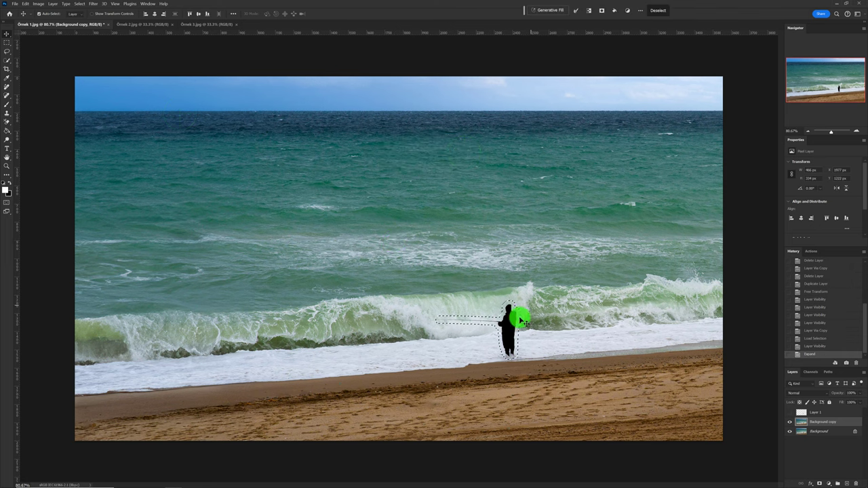
{"action": "scroll", "coordinate": [508, 332], "scroll_direction": "up", "scroll_amount": 3}
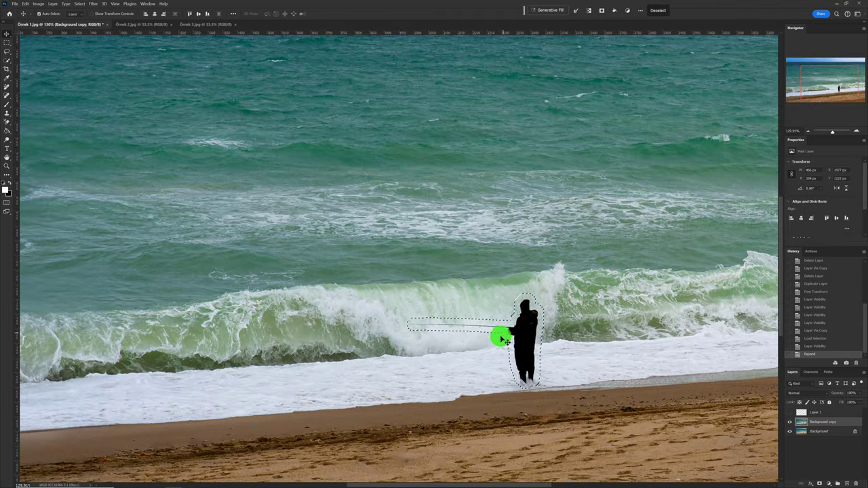
{"action": "scroll", "coordinate": [510, 347], "scroll_direction": "down", "scroll_amount": 2}
{"action": "scroll", "coordinate": [508, 348], "scroll_direction": "down", "scroll_amount": 2}
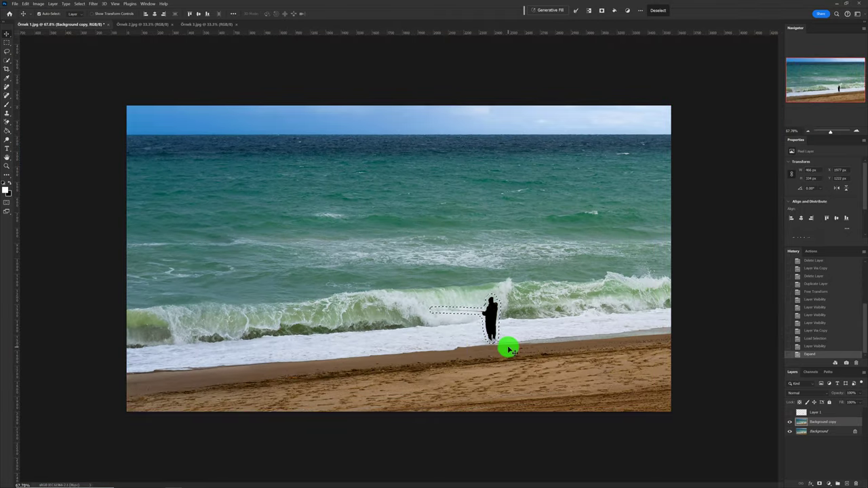
Content-Aware fill the expanded selection on Background copy to erase the fisherman.
{"action": "left_click", "coordinate": [25, 6]}
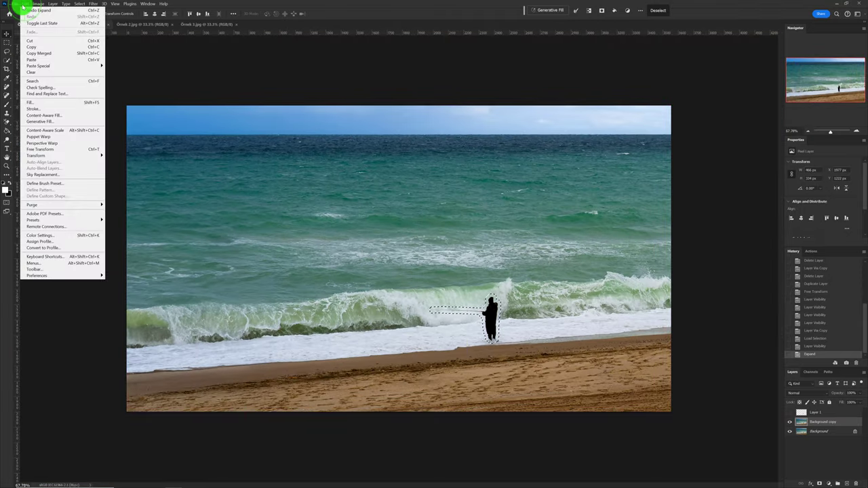
{"action": "left_click", "coordinate": [82, 103]}
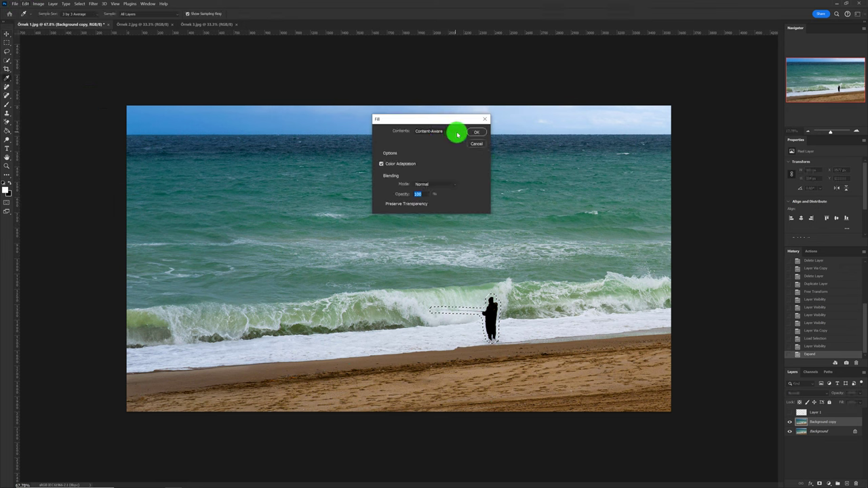
{"action": "left_click", "coordinate": [457, 134]}
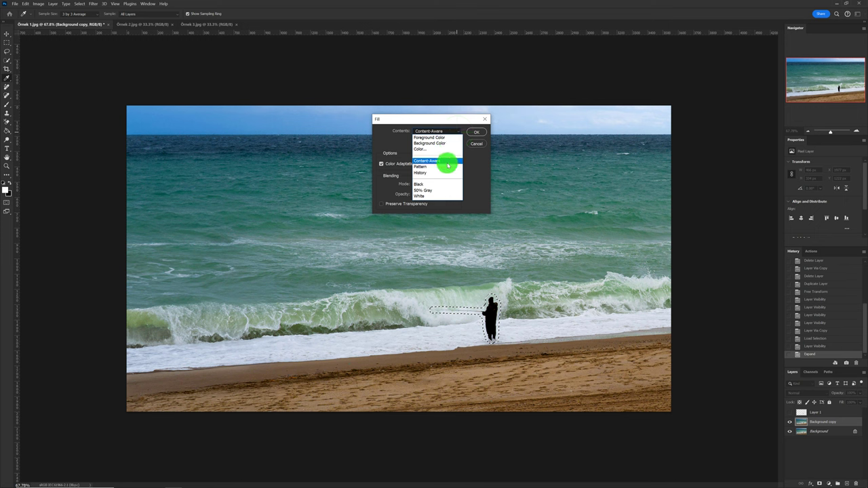
{"action": "left_click", "coordinate": [456, 164]}
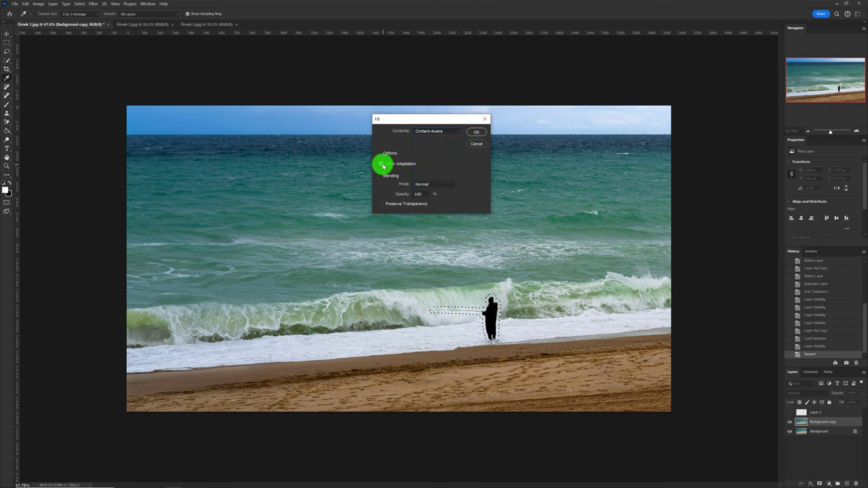
{"action": "left_click", "coordinate": [472, 133]}
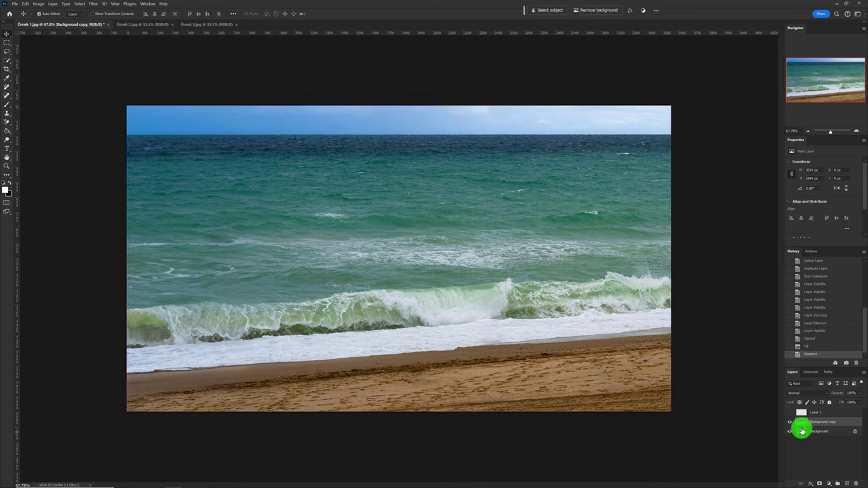
Show Layer 1 again and convert Background copy to a Smart Object.
{"action": "left_click", "coordinate": [790, 412]}
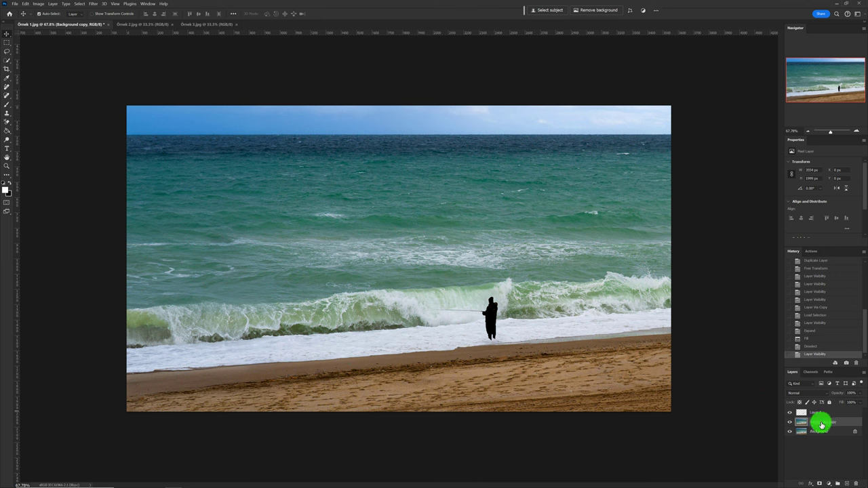
{"action": "right_click", "coordinate": [821, 426]}
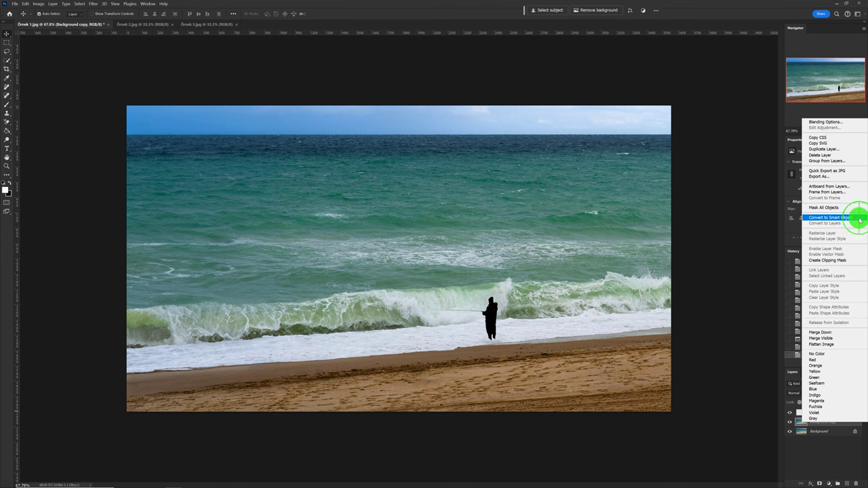
{"action": "left_click", "coordinate": [860, 220]}
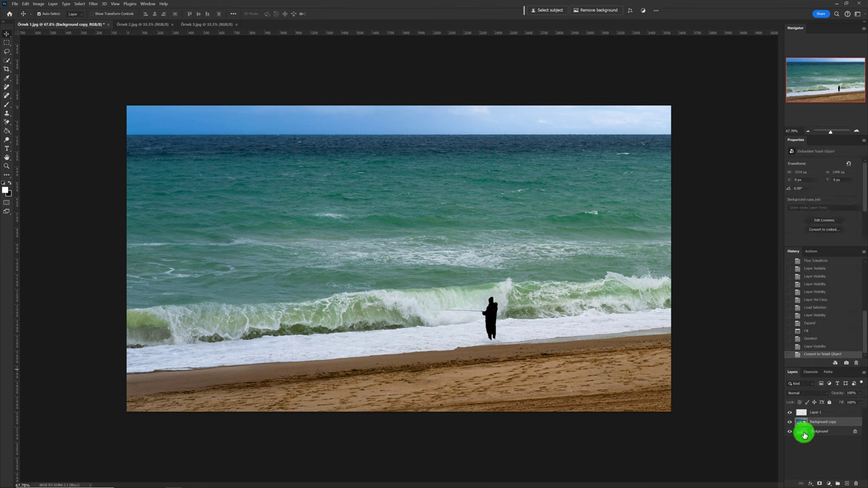
Apply a Motion Blur smart filter to Background copy at angle 0 and distance 2000 pixels.
{"action": "left_click", "coordinate": [92, 6]}
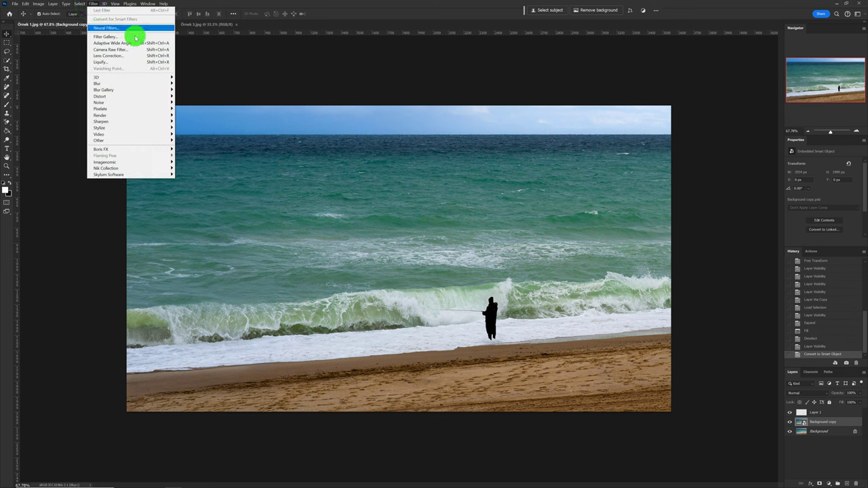
{"action": "mouse_move", "coordinate": [129, 83]}
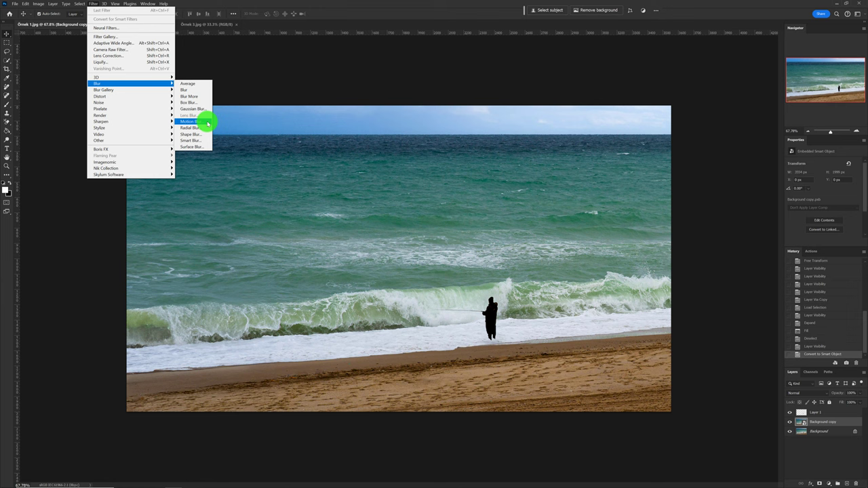
{"action": "left_click", "coordinate": [205, 122]}
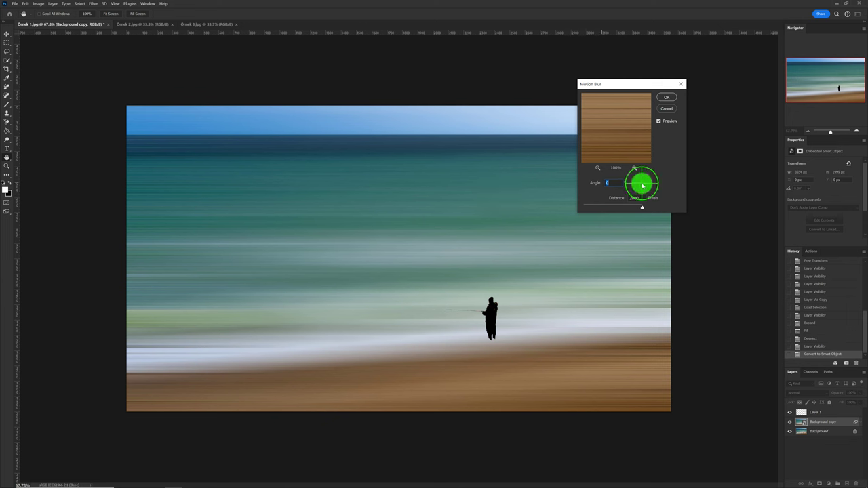
{"action": "left_click_drag", "start_coordinate": [641, 188], "coordinate": [643, 183]}
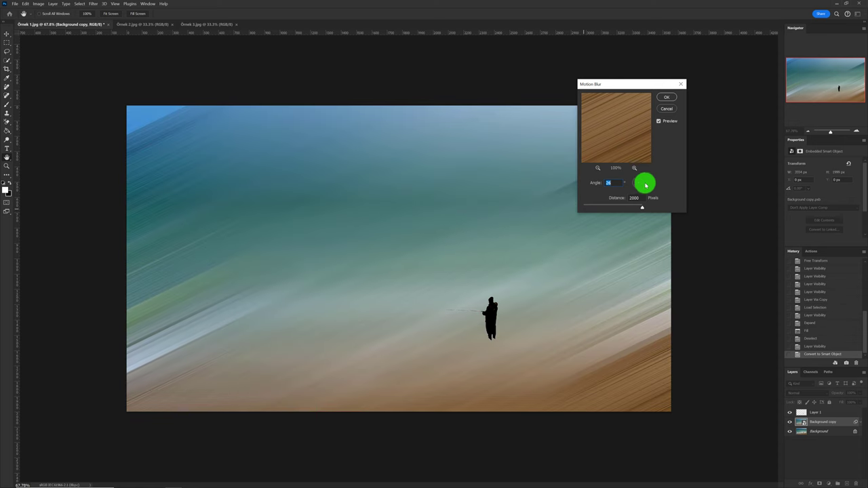
{"action": "left_click_drag", "start_coordinate": [643, 183], "coordinate": [592, 183]}
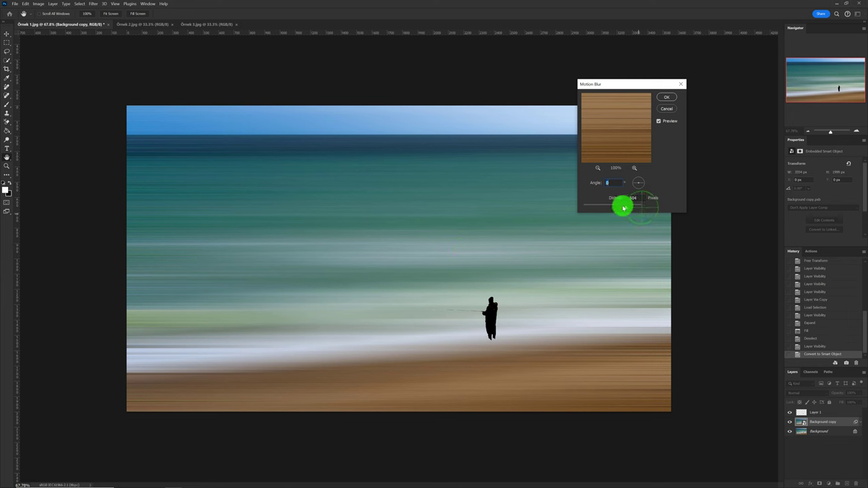
{"action": "left_click_drag", "start_coordinate": [642, 210], "coordinate": [611, 208]}
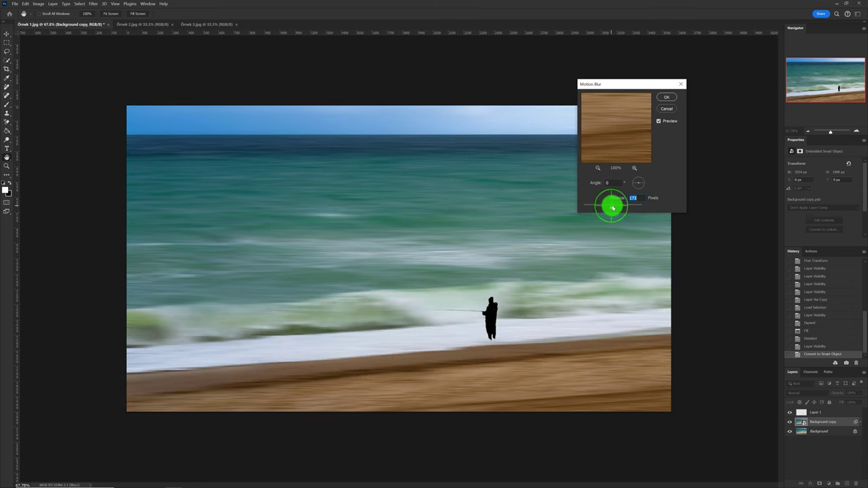
{"action": "left_click_drag", "start_coordinate": [611, 208], "coordinate": [634, 208]}
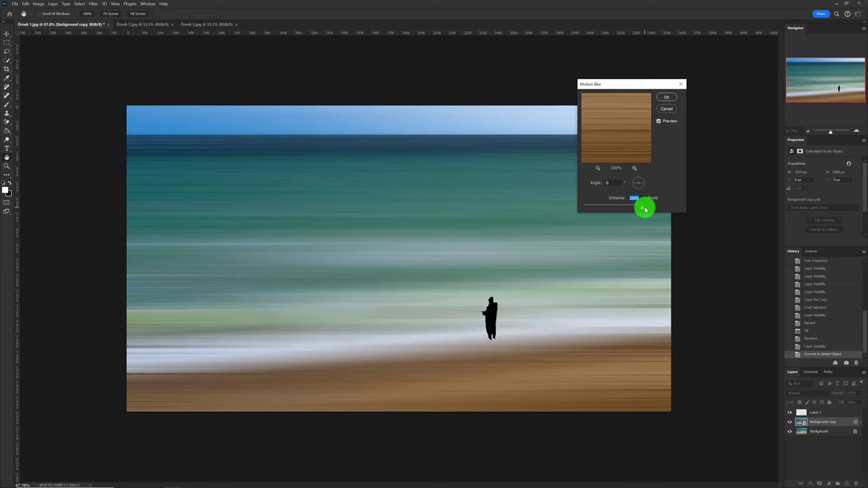
{"action": "left_click", "coordinate": [667, 97]}
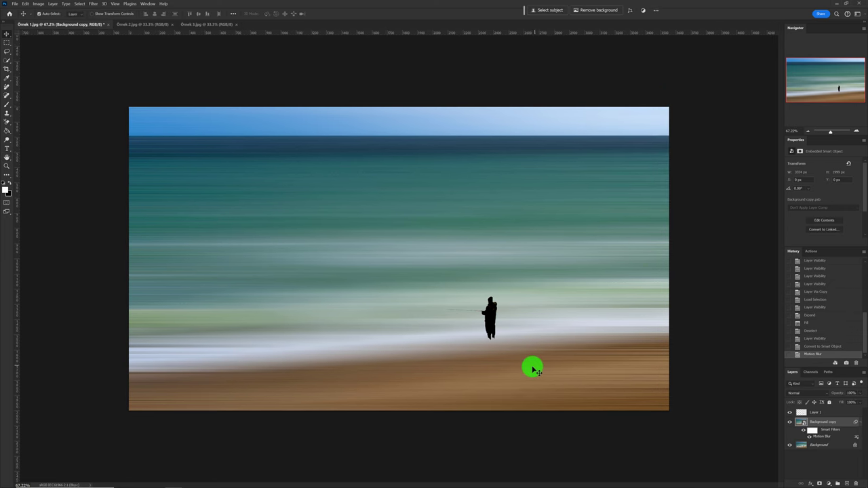
{"action": "scroll", "coordinate": [534, 360], "scroll_direction": "up", "scroll_amount": 1}
{"action": "scroll", "coordinate": [535, 362], "scroll_direction": "up", "scroll_amount": 1}
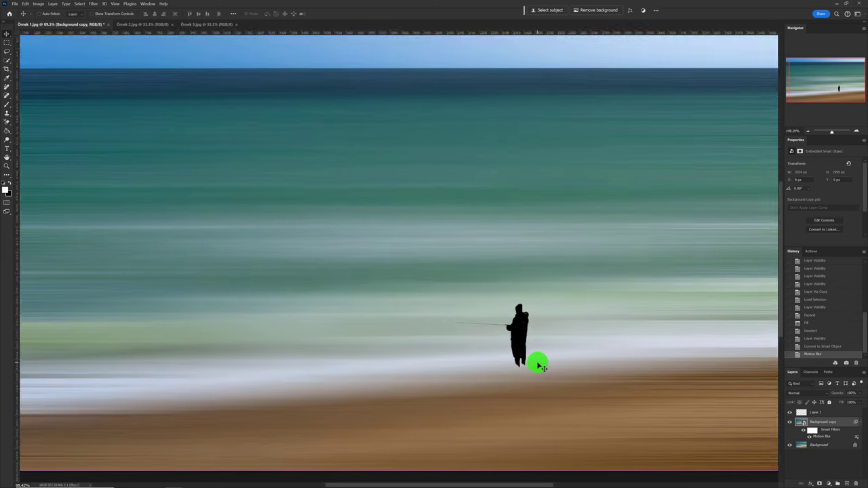
{"action": "scroll", "coordinate": [537, 363], "scroll_direction": "up", "scroll_amount": 1}
{"action": "scroll", "coordinate": [539, 365], "scroll_direction": "up", "scroll_amount": 1}
{"action": "scroll", "coordinate": [537, 365], "scroll_direction": "up", "scroll_amount": 2}
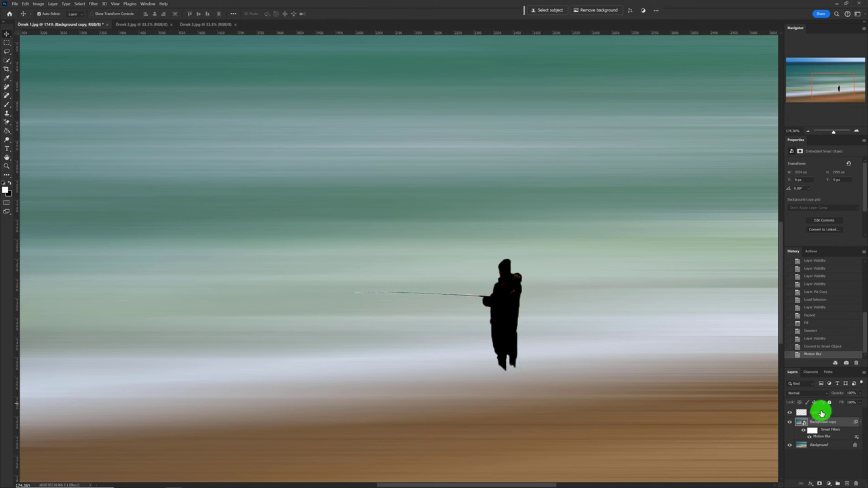
{"action": "left_click", "coordinate": [821, 412]}
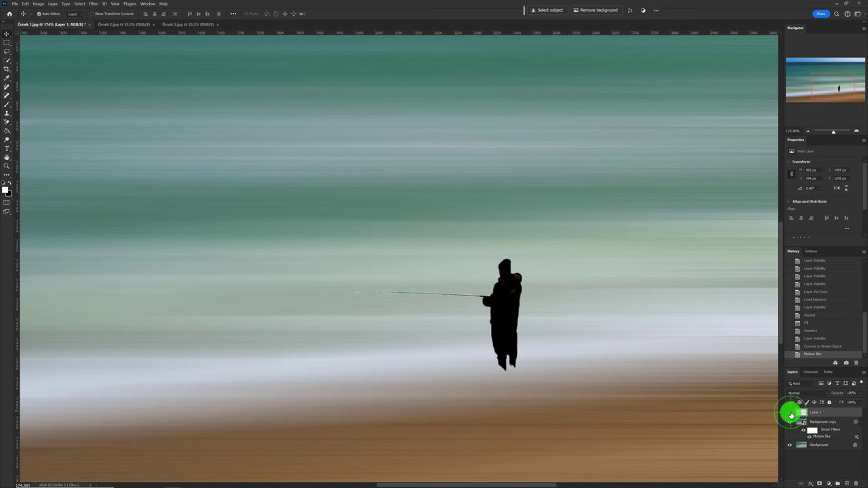
{"action": "left_click", "coordinate": [790, 413]}
{"action": "left_click", "coordinate": [791, 413]}
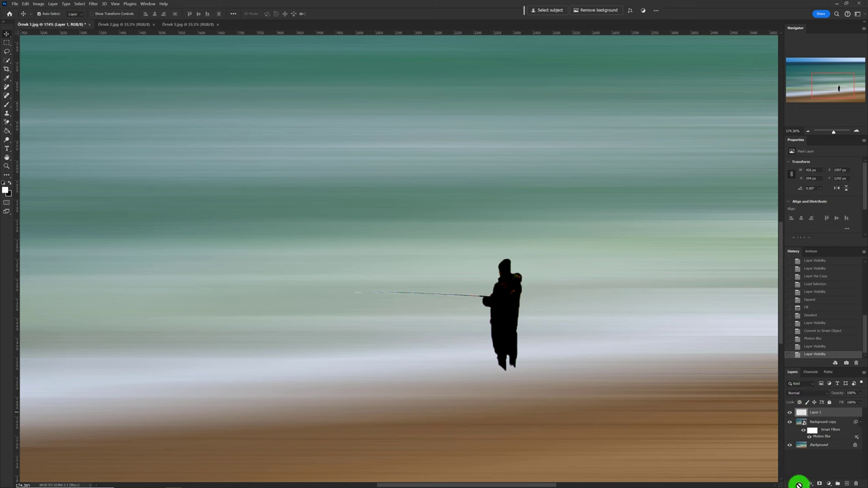
Add a layer mask to Layer 1 and set up a smaller brush at 43% flow.
{"action": "left_click", "coordinate": [820, 483]}
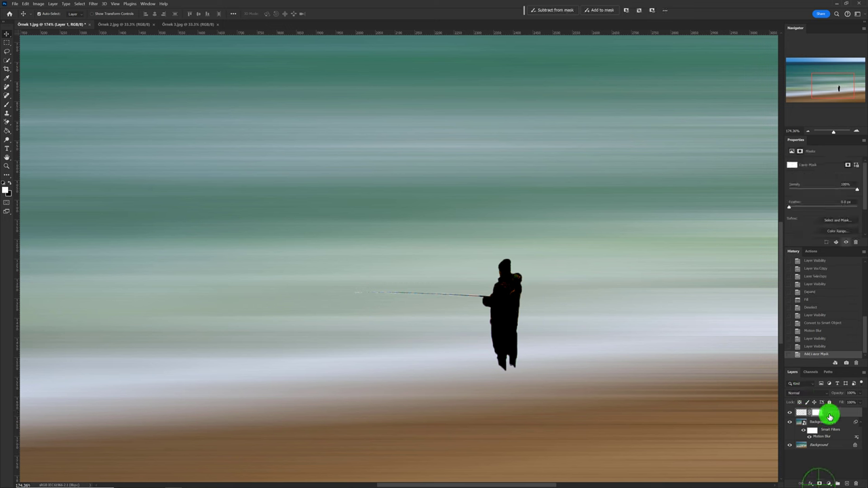
{"action": "left_click", "coordinate": [8, 105]}
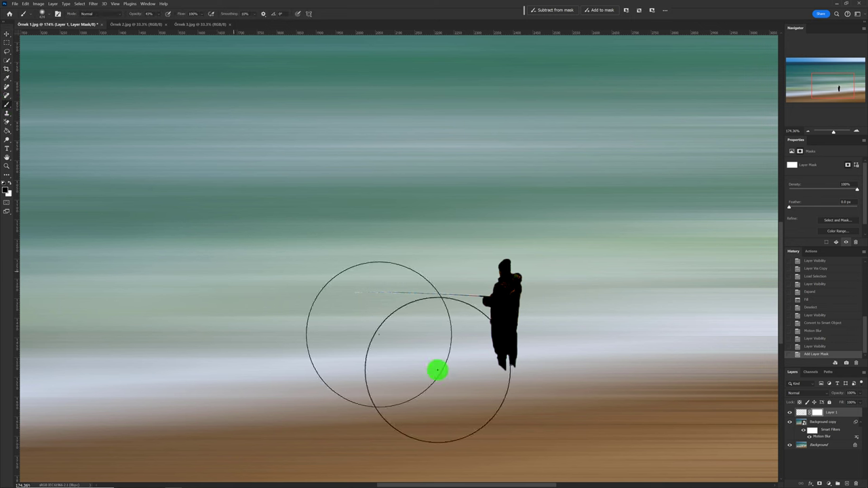
{"action": "left_click_drag", "start_coordinate": [452, 337], "coordinate": [327, 350]}
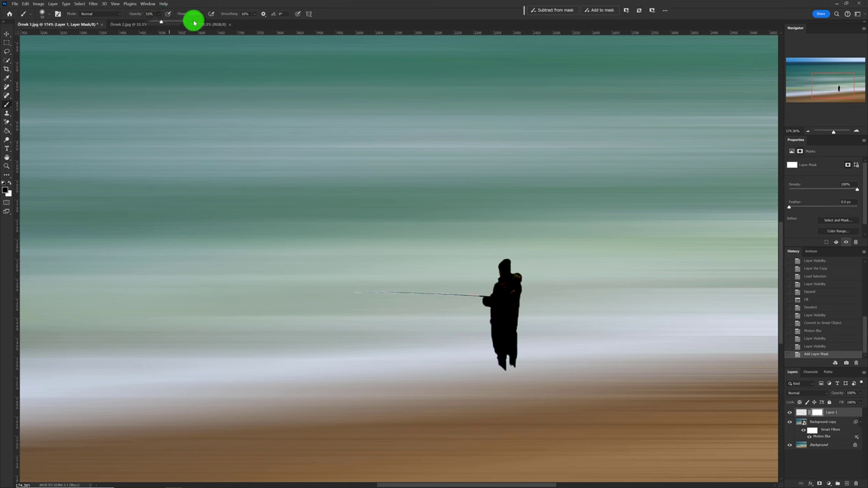
{"action": "left_click_drag", "start_coordinate": [213, 15], "coordinate": [201, 24]}
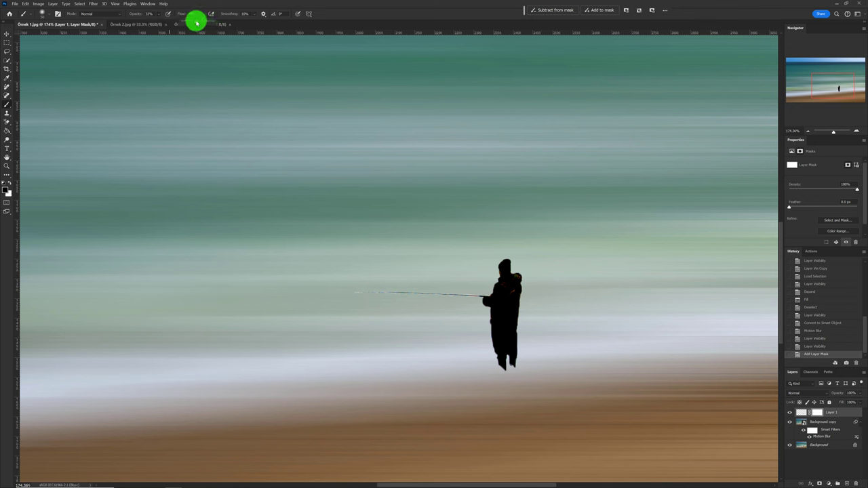
Paint the mask at 62% opacity to soften the fisherman's feet and fishing rod.
{"action": "mouse_move", "coordinate": [513, 368]}
{"action": "left_mouse_down"}
{"action": "mouse_move", "coordinate": [495, 369]}
{"action": "mouse_move", "coordinate": [518, 364]}
{"action": "left_mouse_up"}
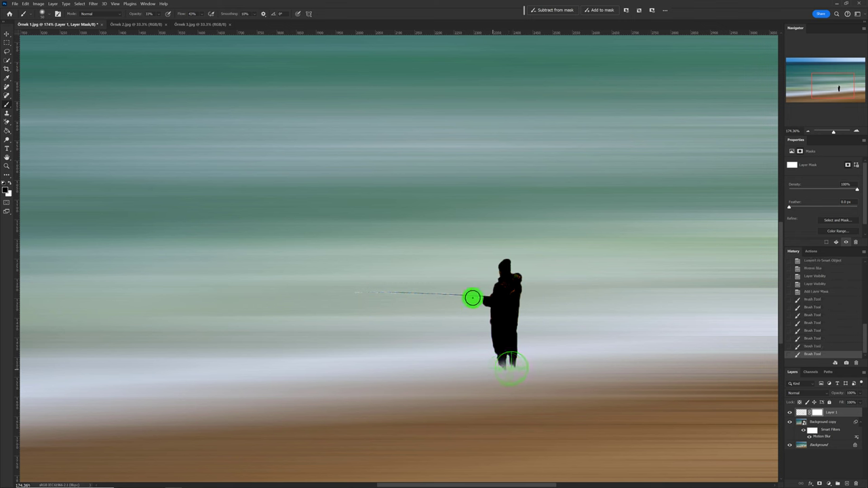
{"action": "left_click", "coordinate": [472, 297]}
{"action": "left_click", "coordinate": [158, 14]}
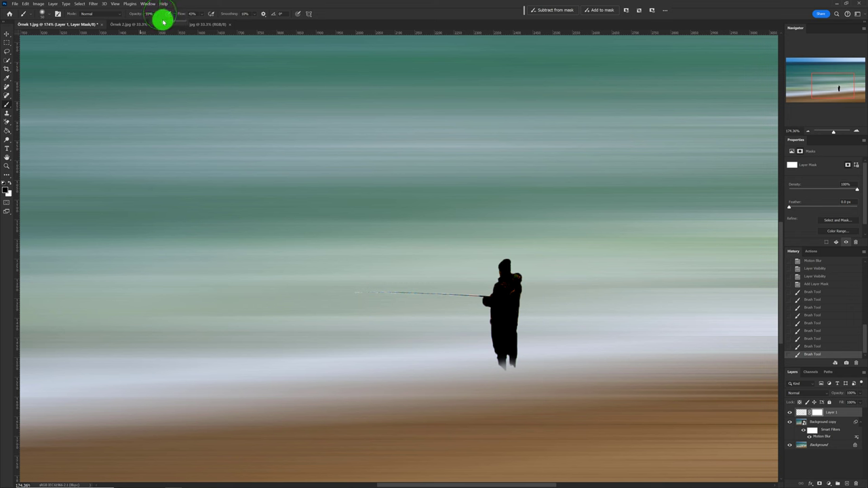
{"action": "left_click_drag", "start_coordinate": [164, 22], "coordinate": [173, 21]}
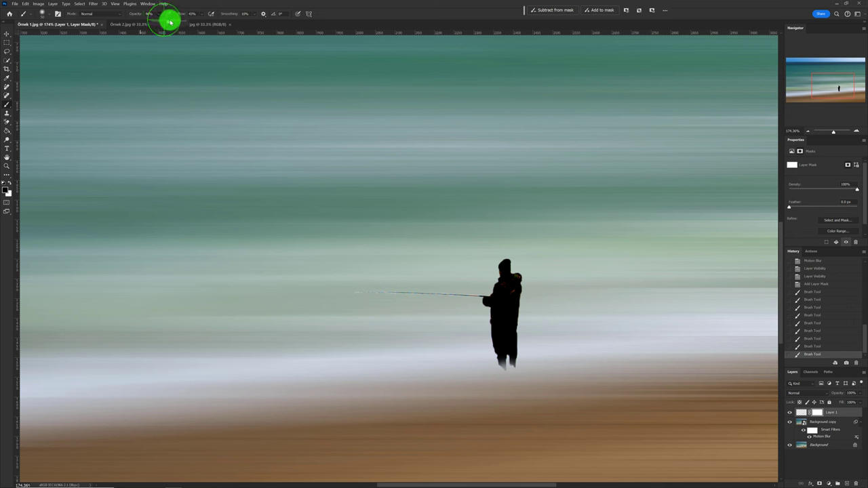
{"action": "right_click", "coordinate": [491, 350], "text": "alt"}
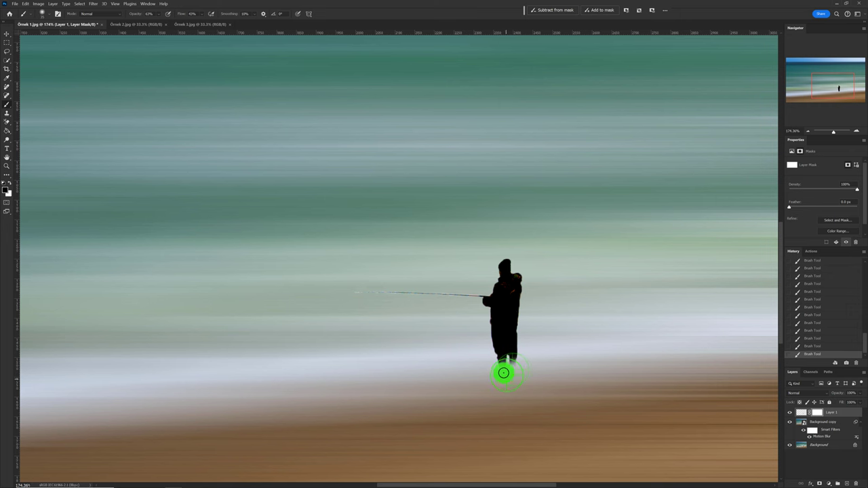
{"action": "mouse_move", "coordinate": [503, 375]}
{"action": "left_mouse_down"}
{"action": "mouse_move", "coordinate": [514, 370]}
{"action": "mouse_move", "coordinate": [495, 376]}
{"action": "left_mouse_up"}
Fit the image on screen and compare before and after the mask painting in History.
{"action": "key", "text": "ctrl+0"}
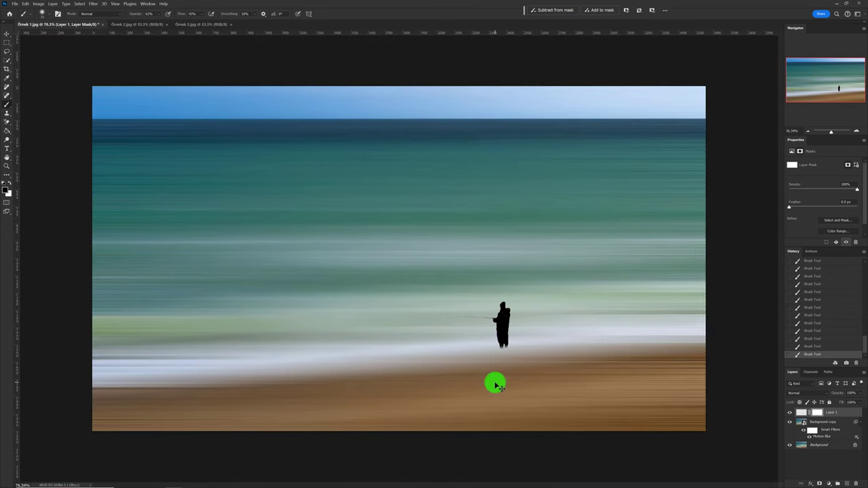
{"action": "scroll", "coordinate": [496, 384], "scroll_direction": "down", "scroll_amount": 1}
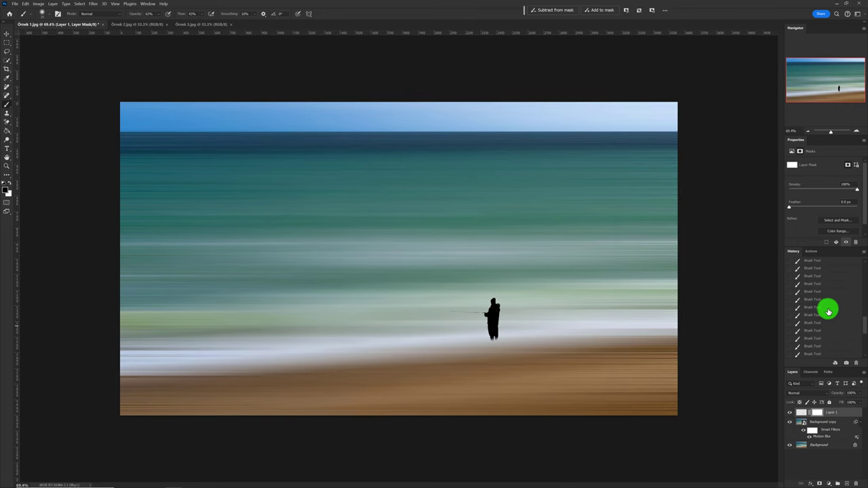
{"action": "scroll", "coordinate": [828, 312], "scroll_direction": "up", "scroll_amount": 2}
{"action": "scroll", "coordinate": [828, 314], "scroll_direction": "up", "scroll_amount": 2}
{"action": "scroll", "coordinate": [826, 316], "scroll_direction": "up", "scroll_amount": 2}
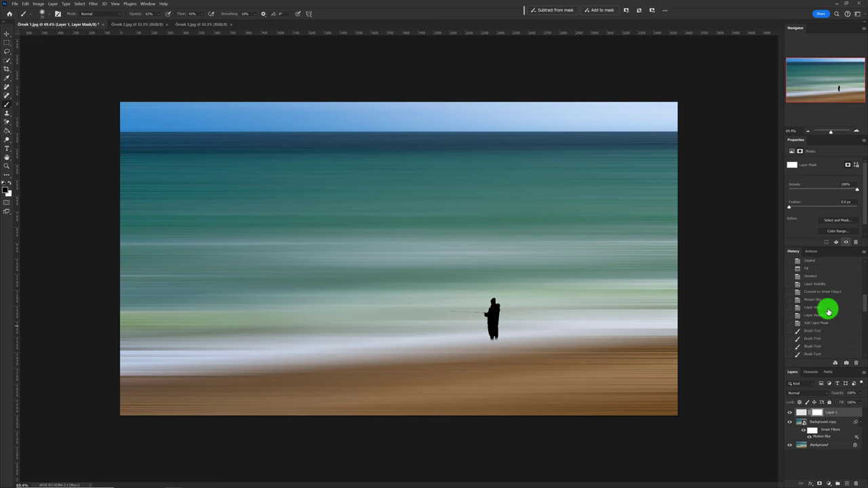
{"action": "scroll", "coordinate": [824, 321], "scroll_direction": "up", "scroll_amount": 2}
{"action": "left_click", "coordinate": [817, 339]}
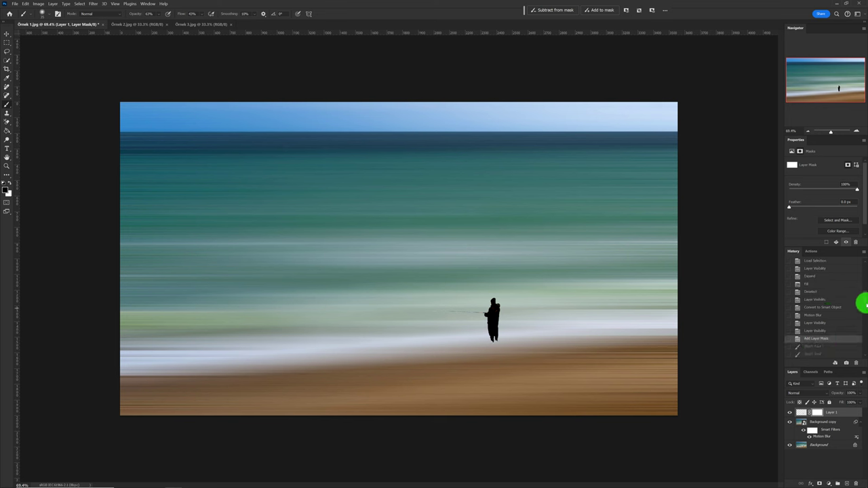
{"action": "left_click_drag", "start_coordinate": [860, 310], "coordinate": [860, 358]}
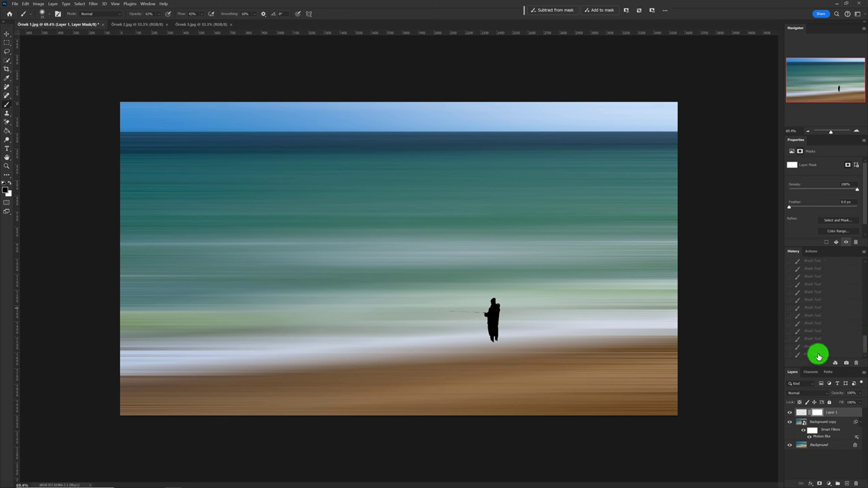
{"action": "left_click", "coordinate": [818, 354]}
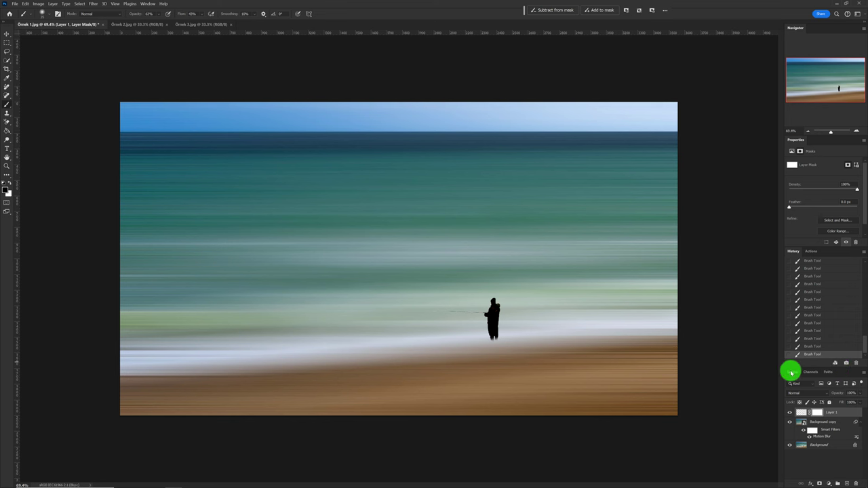
Flatten Örnek 1.jpg to a single Background layer and move to Örnek 2.jpg.
{"action": "left_click", "coordinate": [863, 372]}
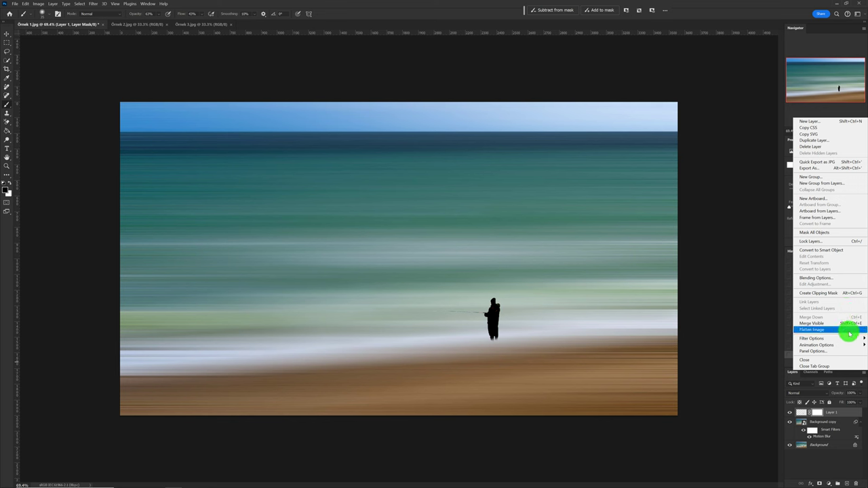
{"action": "left_click", "coordinate": [844, 330]}
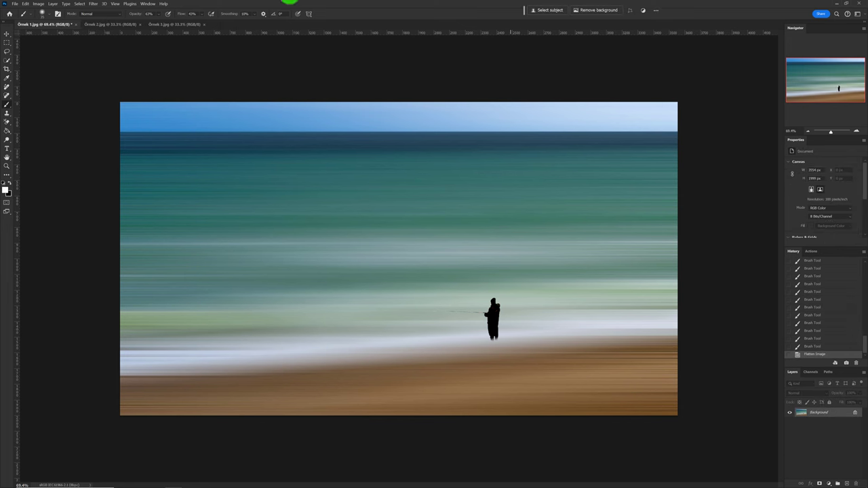
{"action": "left_click", "coordinate": [112, 25]}
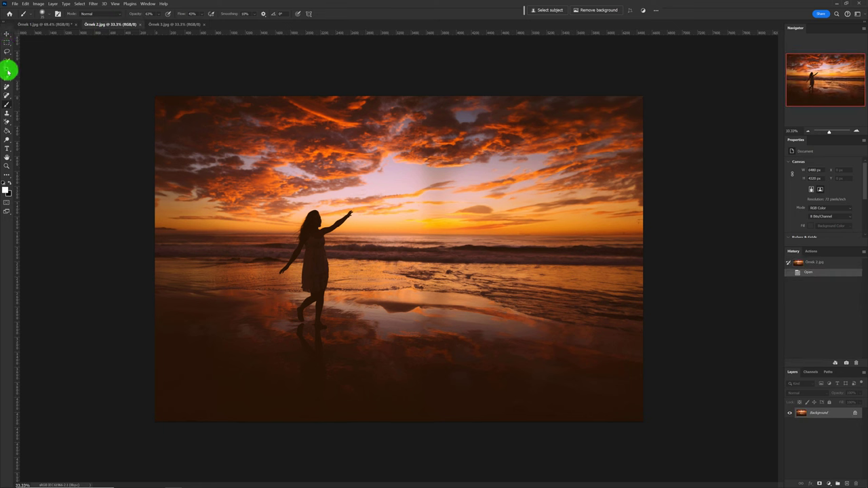
Select the silhouetted woman in Örnek 2.jpg using Select Subject with Cloud (Detailed results).
{"action": "left_click", "coordinate": [6, 65]}
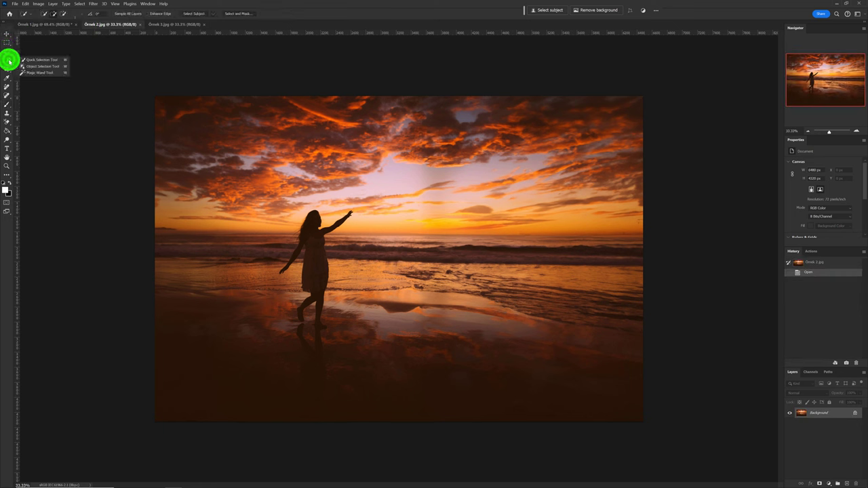
{"action": "left_click_drag", "start_coordinate": [6, 65], "coordinate": [58, 63]}
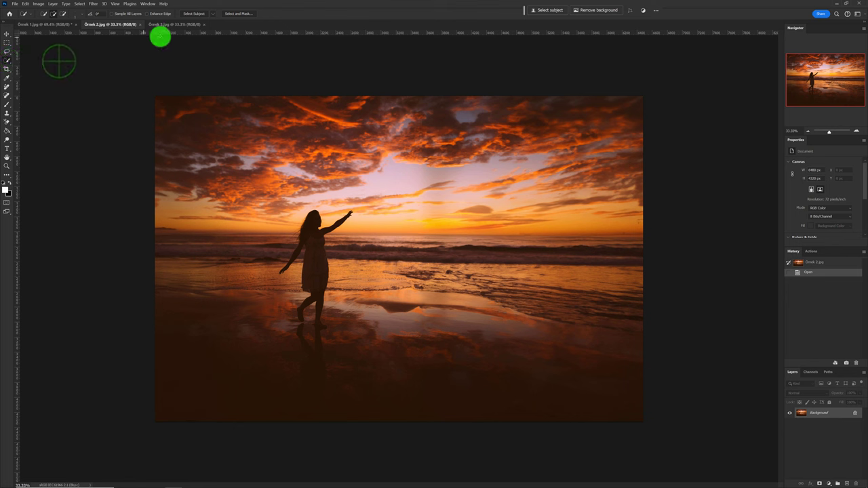
{"action": "left_click", "coordinate": [214, 14]}
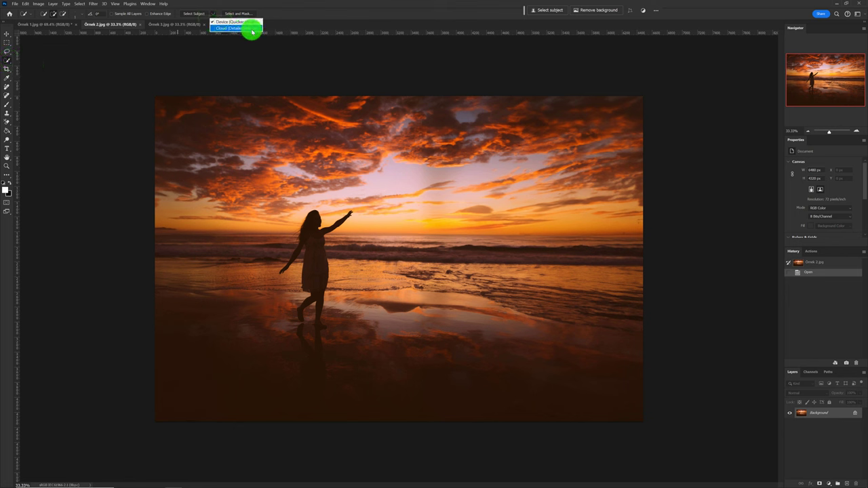
{"action": "left_click", "coordinate": [252, 30]}
{"action": "left_click", "coordinate": [191, 13]}
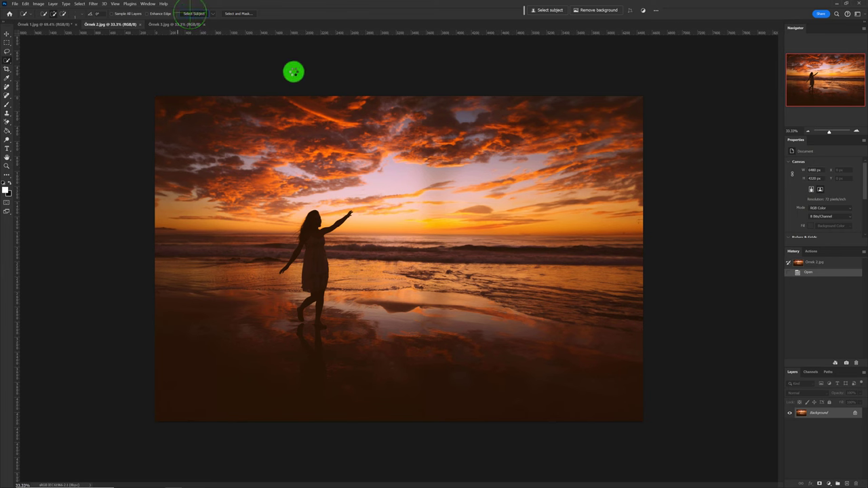
{"action": "scroll", "coordinate": [333, 254], "scroll_direction": "up", "scroll_amount": 5}
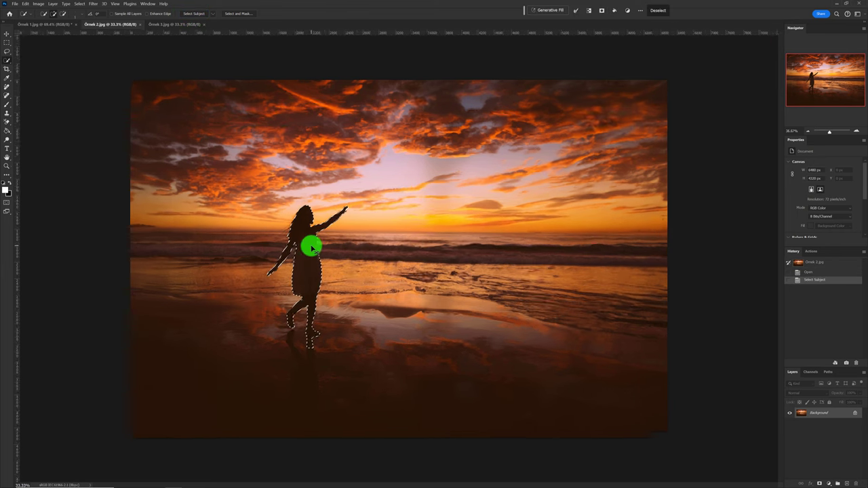
{"action": "scroll", "coordinate": [253, 214], "scroll_direction": "up", "scroll_amount": 2}
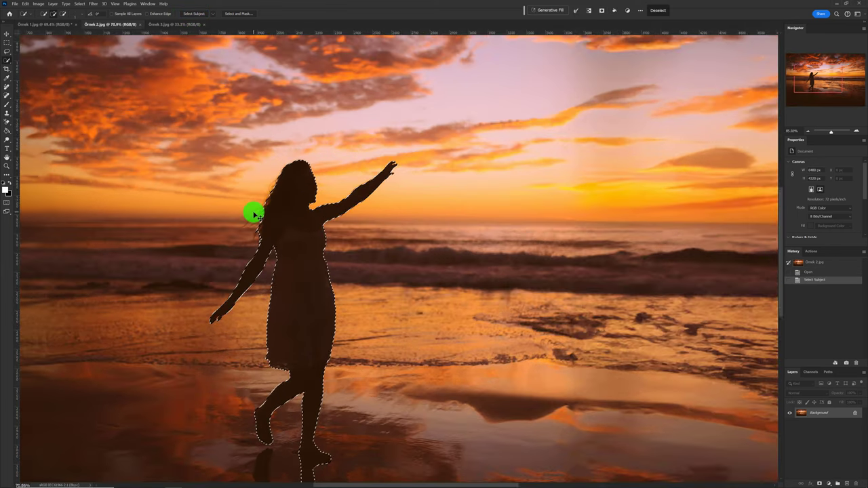
{"action": "scroll", "coordinate": [254, 209], "scroll_direction": "up", "scroll_amount": 2}
{"action": "scroll", "coordinate": [272, 209], "scroll_direction": "up", "scroll_amount": 1}
{"action": "scroll", "coordinate": [276, 204], "scroll_direction": "up", "scroll_amount": 2}
{"action": "scroll", "coordinate": [264, 213], "scroll_direction": "up", "scroll_amount": 1}
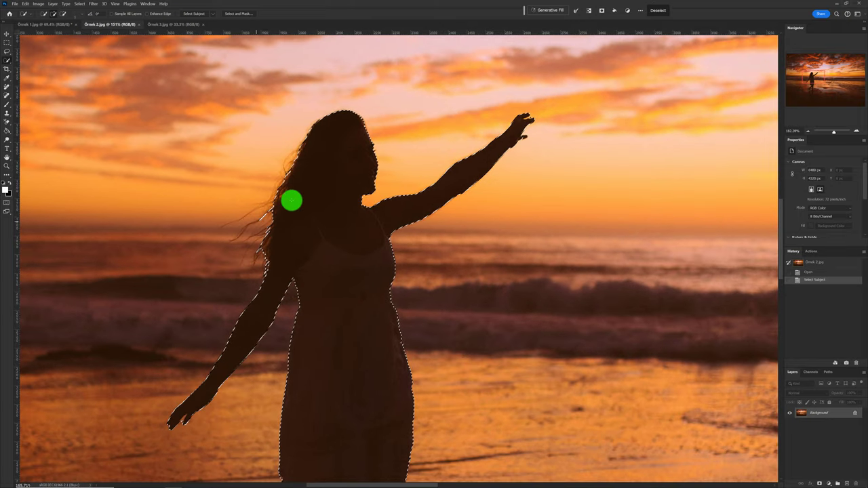
{"action": "scroll", "coordinate": [291, 200], "scroll_direction": "up", "scroll_amount": 1}
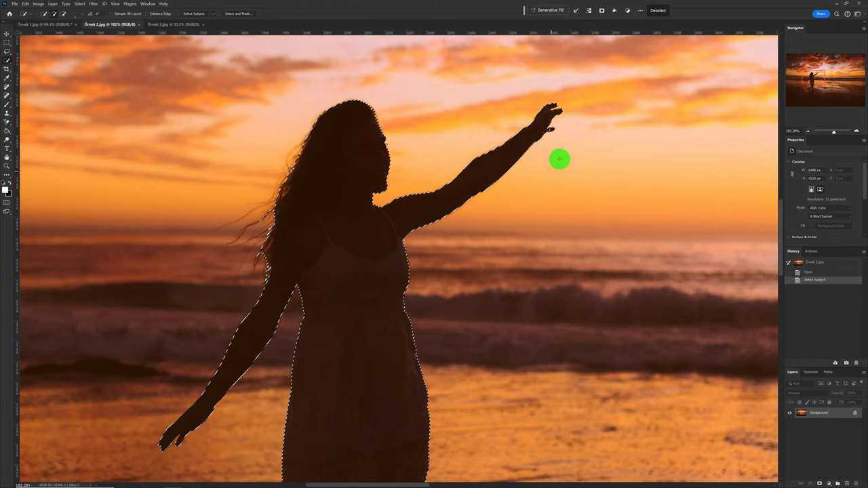
{"action": "scroll", "coordinate": [558, 128], "scroll_direction": "up", "scroll_amount": 1}
{"action": "scroll", "coordinate": [556, 126], "scroll_direction": "up", "scroll_amount": 1}
{"action": "scroll", "coordinate": [556, 129], "scroll_direction": "up", "scroll_amount": 1}
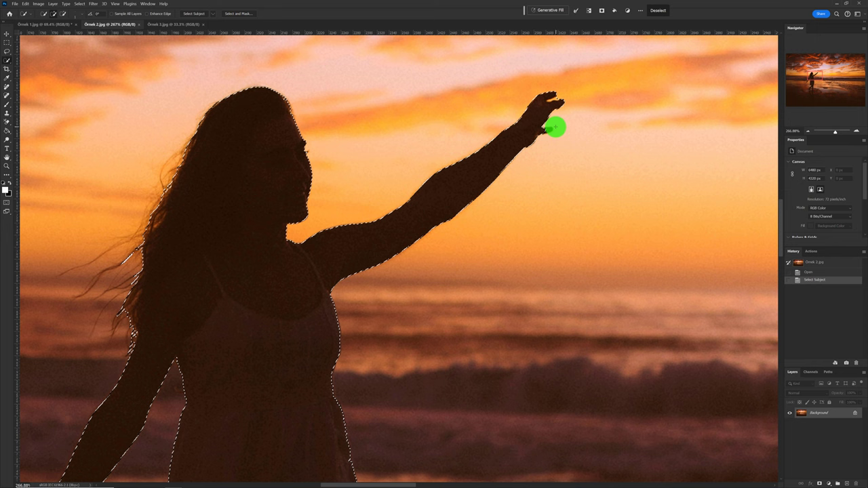
With the Lasso Tool, tidy the selection edge around the woman's raised hand.
{"action": "left_click", "coordinate": [7, 51]}
{"action": "left_click", "coordinate": [27, 52]}
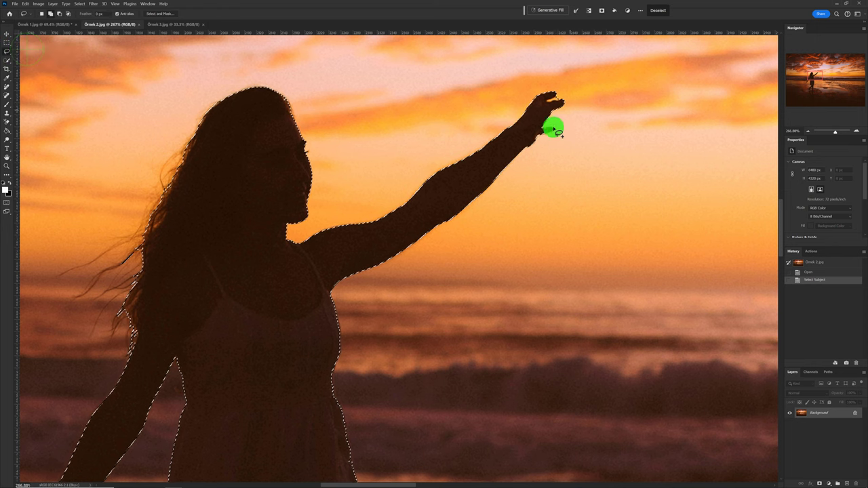
{"action": "scroll", "coordinate": [554, 134], "scroll_direction": "up", "scroll_amount": 2}
{"action": "scroll", "coordinate": [554, 134], "scroll_direction": "up", "scroll_amount": 1}
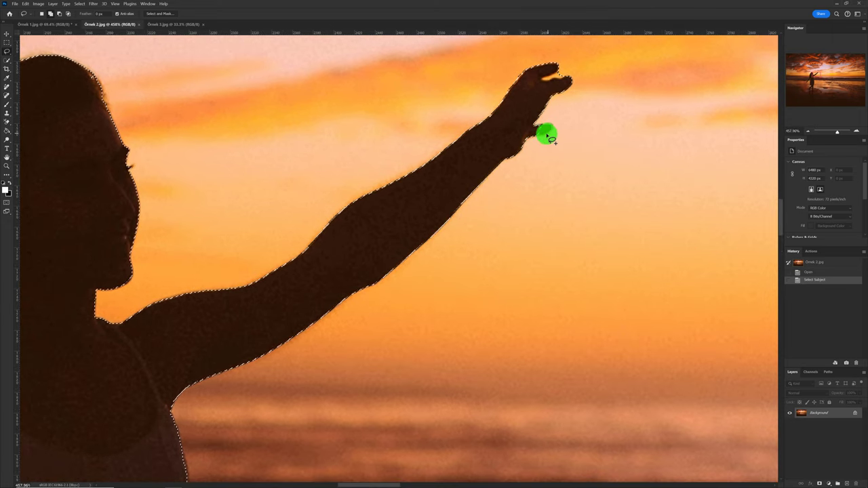
{"action": "left_click_drag", "start_coordinate": [536, 132], "coordinate": [409, 192]}
Add the reflection under her standing foot to the selection with a Shift-lasso.
{"action": "scroll", "coordinate": [407, 194], "scroll_direction": "down", "scroll_amount": 3}
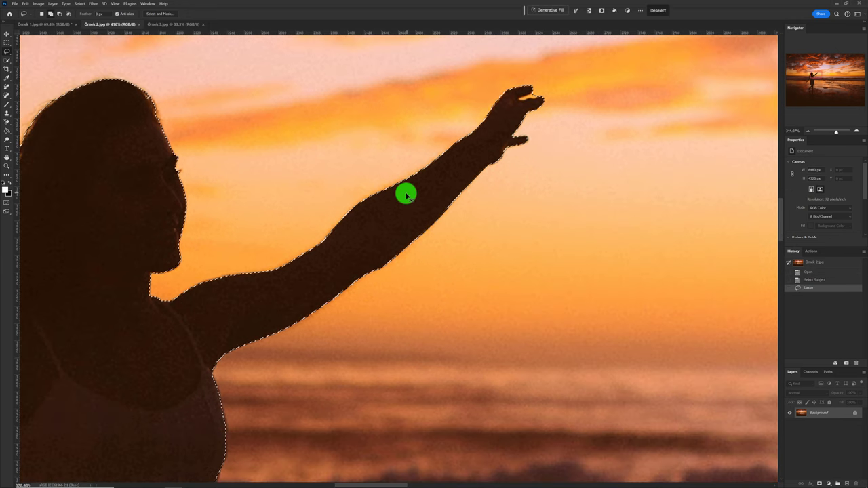
{"action": "scroll", "coordinate": [405, 195], "scroll_direction": "down", "scroll_amount": 1}
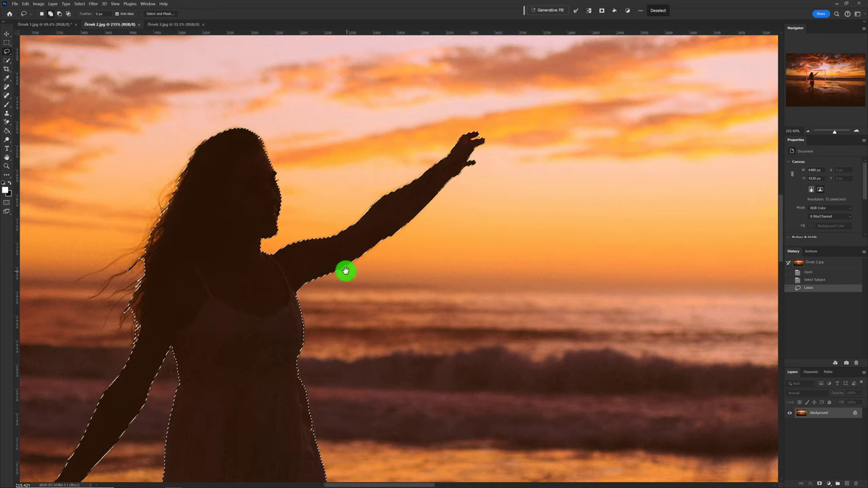
{"action": "left_click_drag", "start_coordinate": [419, 111], "coordinate": [450, 82]}
{"action": "left_click_drag", "start_coordinate": [398, 275], "coordinate": [449, 72]}
{"action": "left_click_drag", "start_coordinate": [421, 271], "coordinate": [443, 71]}
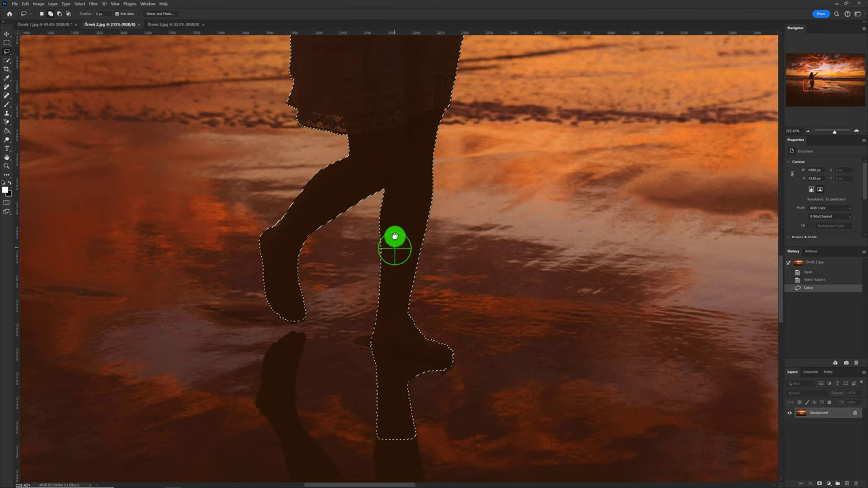
{"action": "left_click_drag", "start_coordinate": [393, 237], "coordinate": [390, 138]}
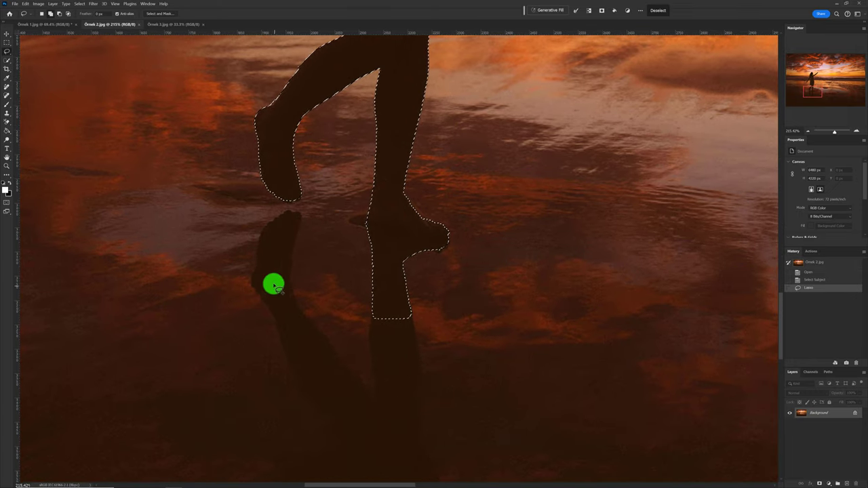
{"action": "mouse_move", "coordinate": [285, 295]}
{"action": "left_mouse_down"}
{"action": "mouse_move", "coordinate": [289, 285]}
{"action": "mouse_move", "coordinate": [384, 305]}
{"action": "mouse_move", "coordinate": [375, 327]}
{"action": "left_mouse_up"}
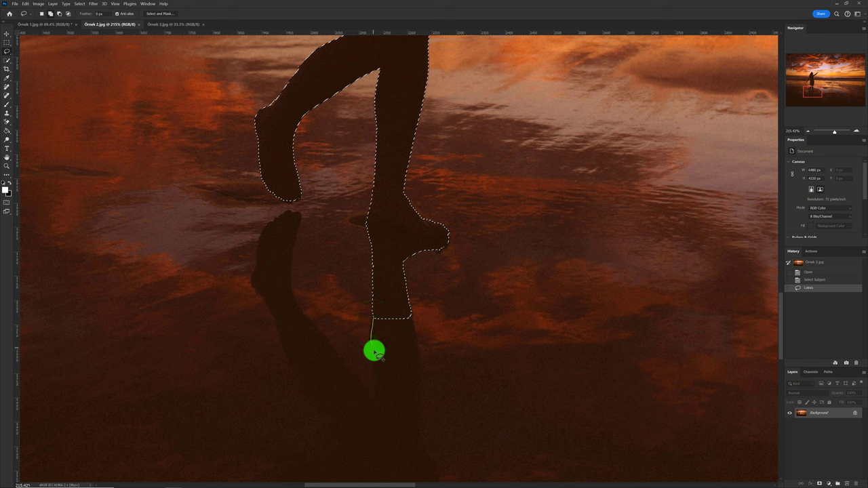
{"action": "left_click_drag", "start_coordinate": [378, 365], "coordinate": [400, 365]}
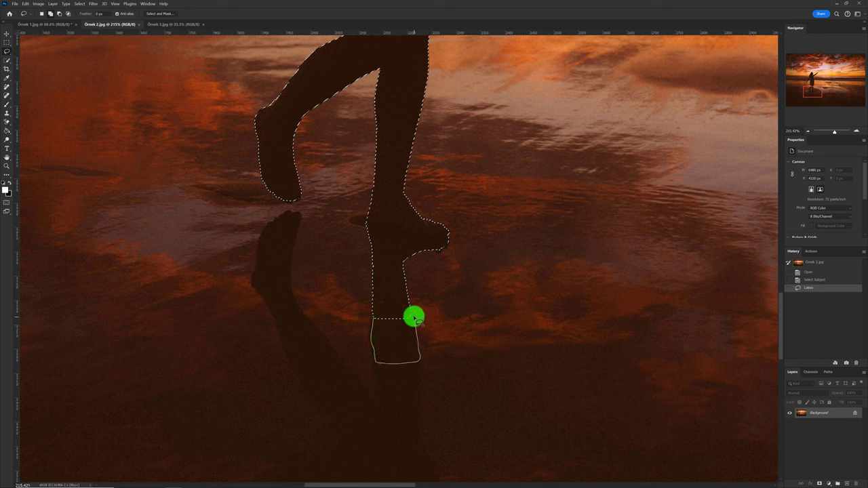
{"action": "left_click_drag", "start_coordinate": [387, 313], "coordinate": [390, 314]}
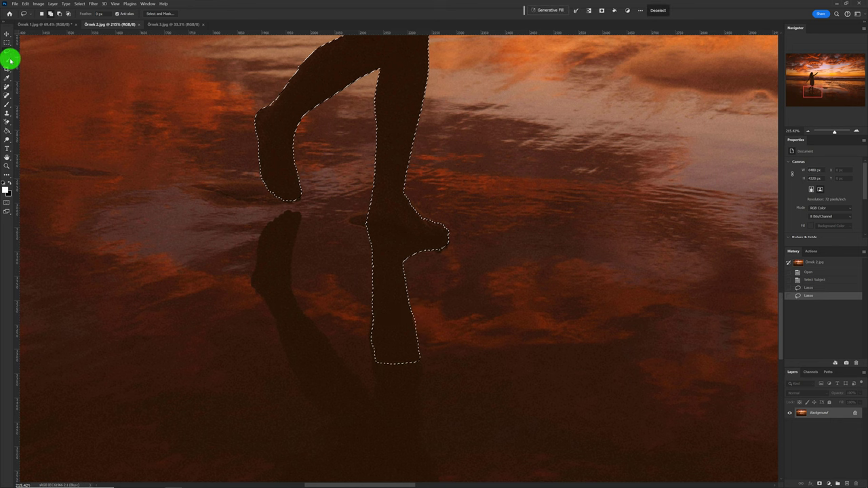
Paint the bent leg's reflected foot and leg into the selection with a resized Quick Selection brush.
{"action": "left_click", "coordinate": [8, 63]}
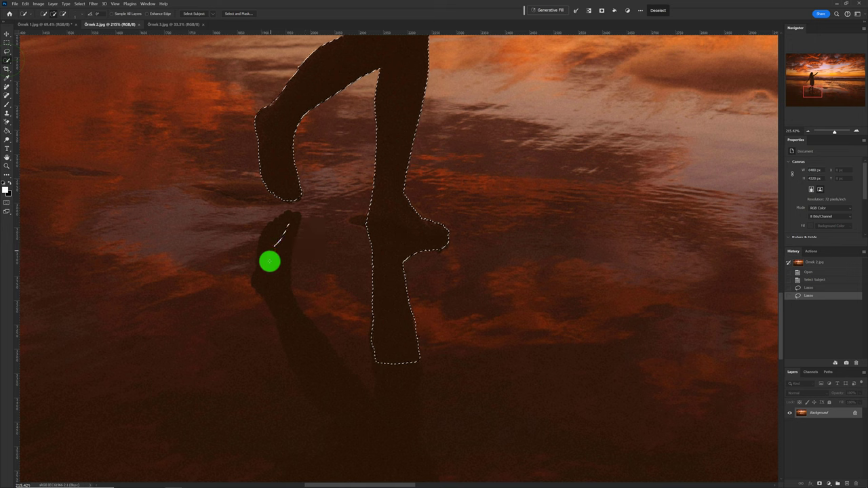
{"action": "left_click_drag", "start_coordinate": [269, 261], "coordinate": [286, 312]}
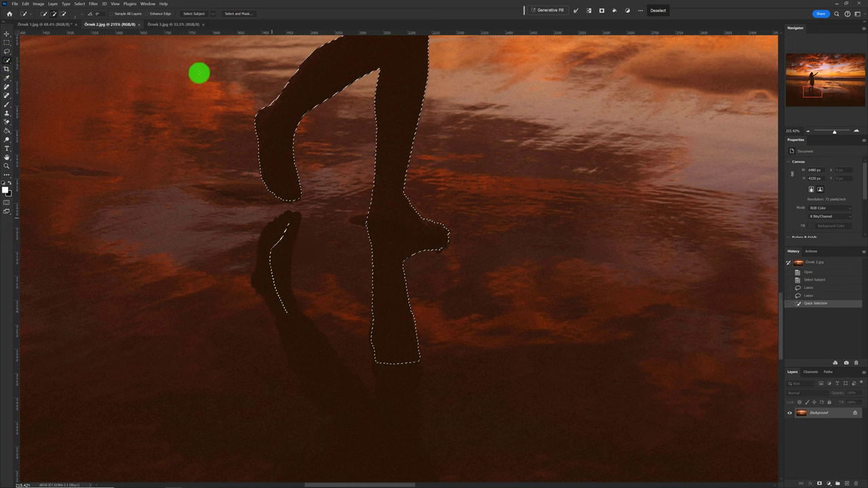
{"action": "left_click", "coordinate": [81, 15]}
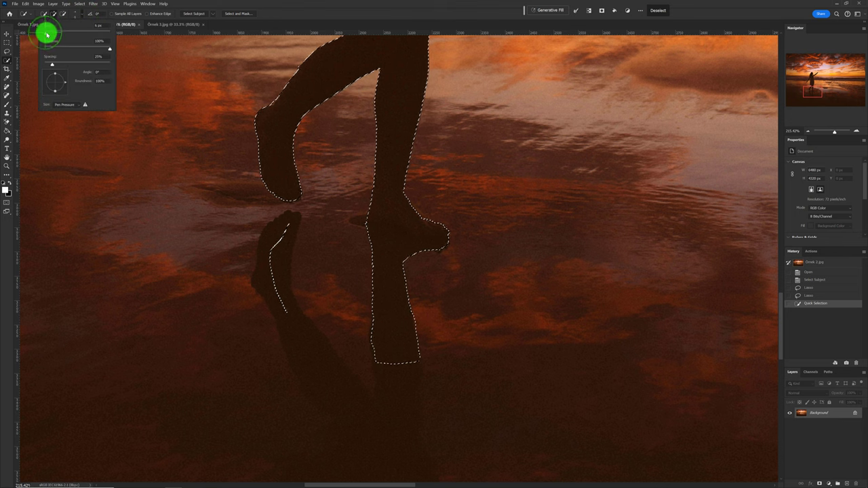
{"action": "left_click", "coordinate": [293, 217]}
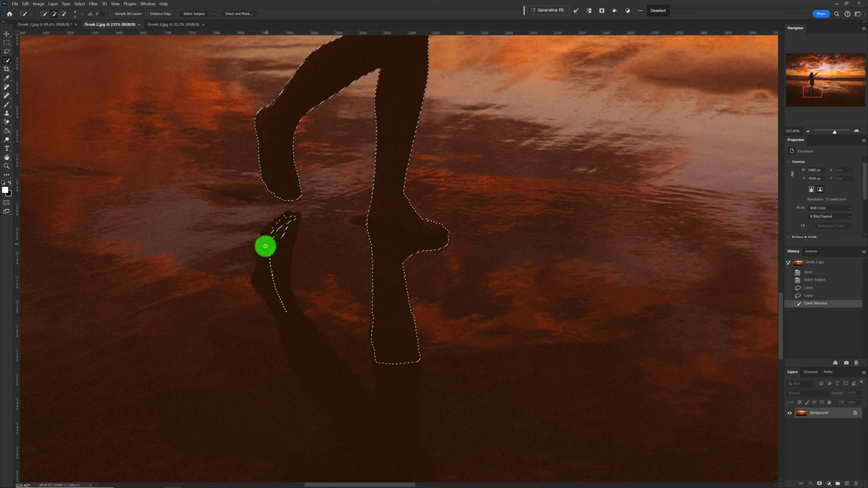
{"action": "left_click_drag", "start_coordinate": [265, 260], "coordinate": [286, 311]}
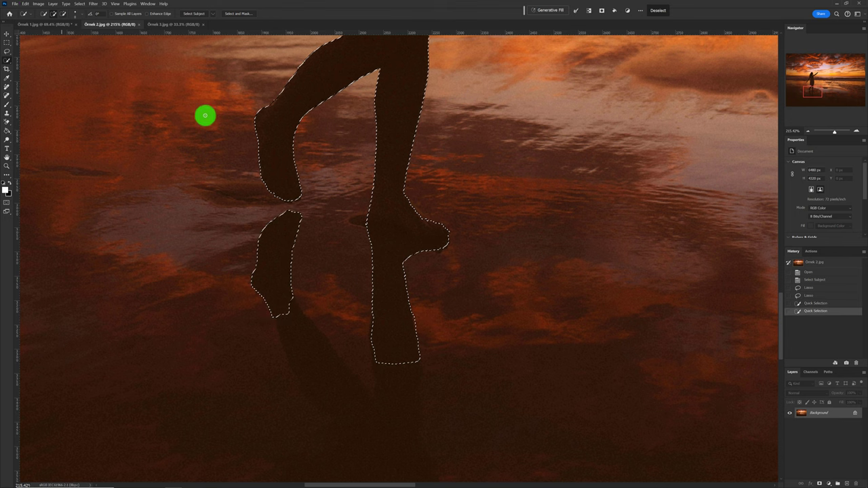
{"action": "mouse_move", "coordinate": [285, 306]}
{"action": "left_mouse_down"}
{"action": "mouse_move", "coordinate": [313, 366]}
{"action": "mouse_move", "coordinate": [310, 335]}
{"action": "left_mouse_up"}
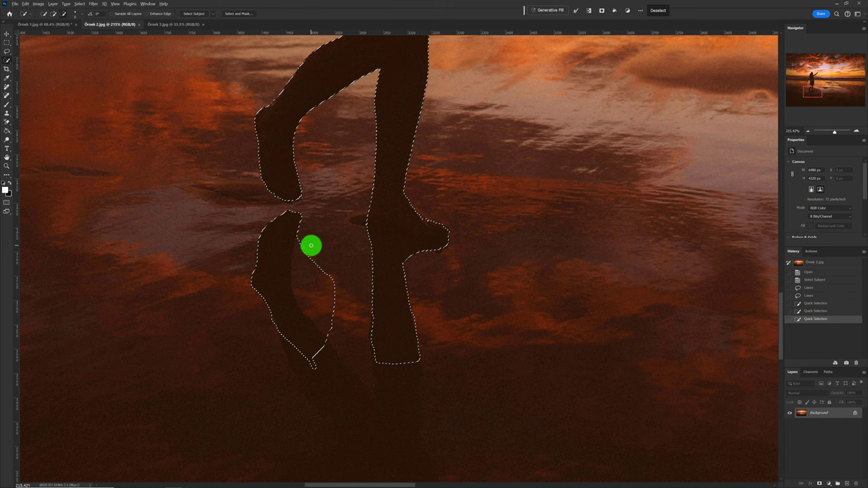
{"action": "left_click_drag", "start_coordinate": [310, 250], "coordinate": [309, 259]}
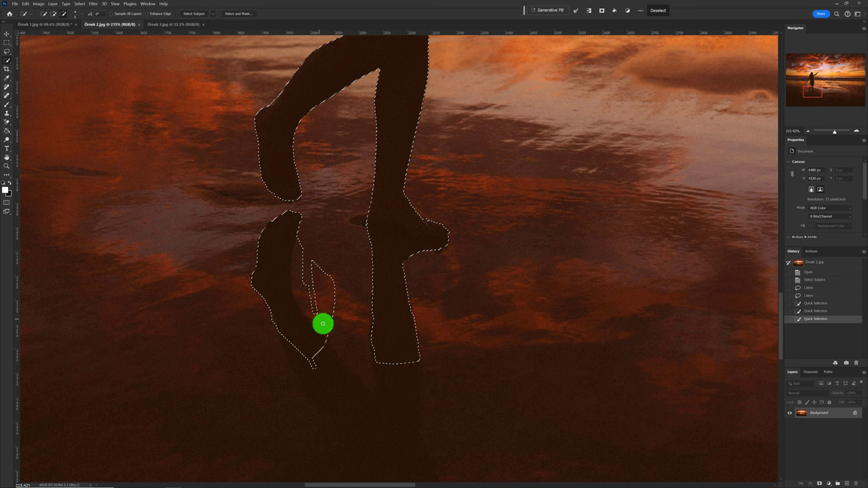
{"action": "mouse_move", "coordinate": [328, 332]}
{"action": "left_mouse_down"}
{"action": "mouse_move", "coordinate": [324, 271]}
{"action": "mouse_move", "coordinate": [320, 284]}
{"action": "mouse_move", "coordinate": [326, 281]}
{"action": "mouse_move", "coordinate": [301, 241]}
{"action": "mouse_move", "coordinate": [329, 312]}
{"action": "mouse_move", "coordinate": [314, 341]}
{"action": "left_mouse_up"}
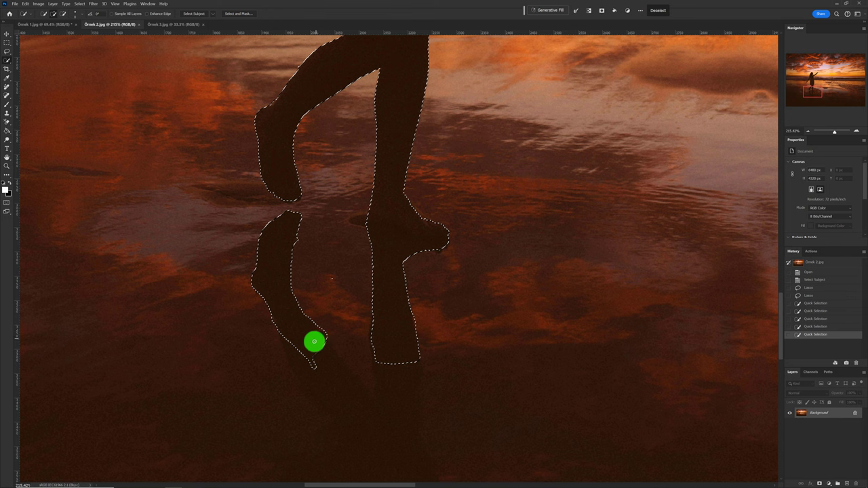
Lasso the reflected bent foot's tip into the selection.
{"action": "left_click", "coordinate": [7, 52]}
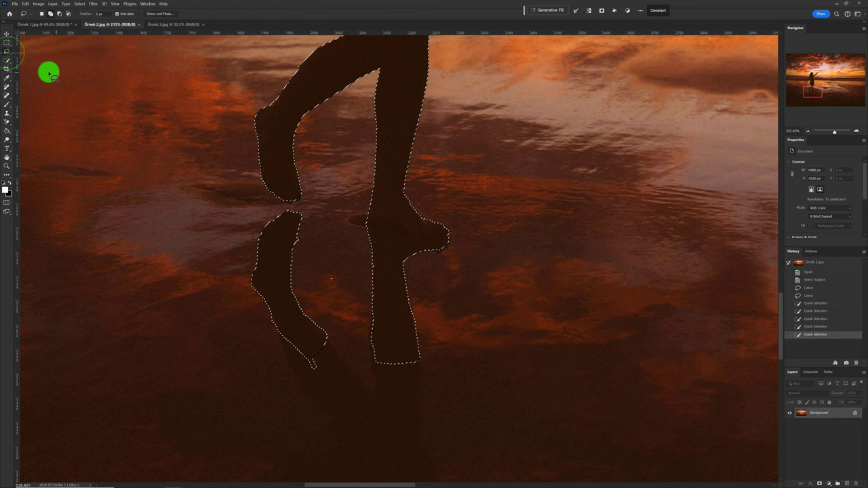
{"action": "left_click", "coordinate": [277, 331]}
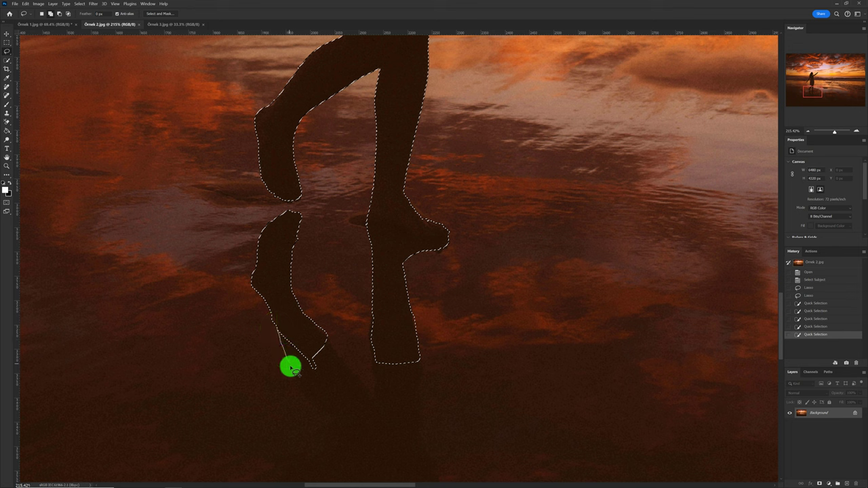
{"action": "left_click_drag", "start_coordinate": [303, 379], "coordinate": [318, 375]}
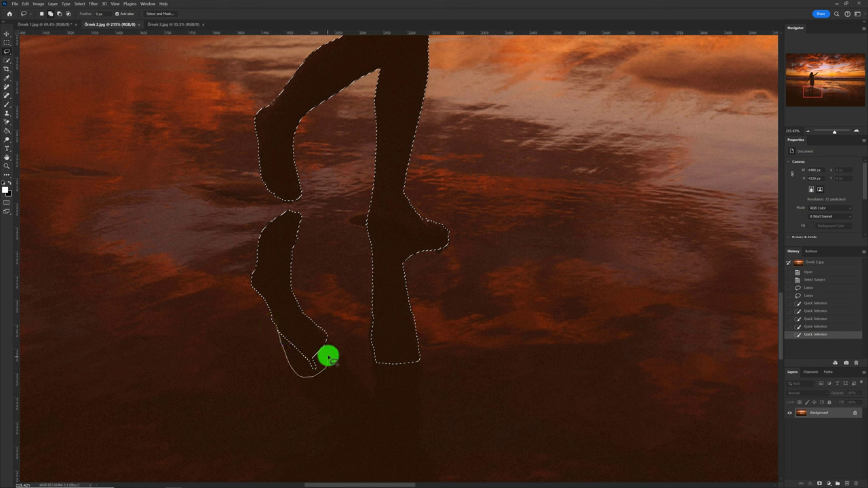
{"action": "left_click_drag", "start_coordinate": [328, 341], "coordinate": [286, 319]}
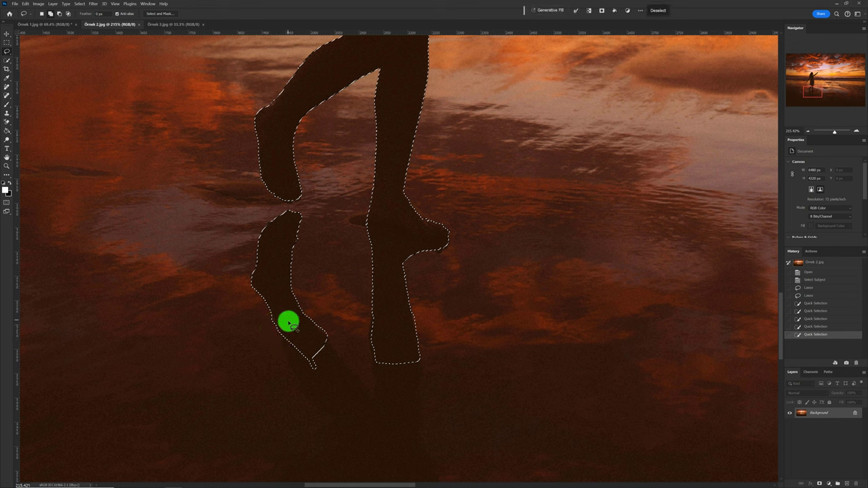
Add a small missed area near the feet, then zoom out to view the whole image.
{"action": "scroll", "coordinate": [375, 310], "scroll_direction": "down", "scroll_amount": 1}
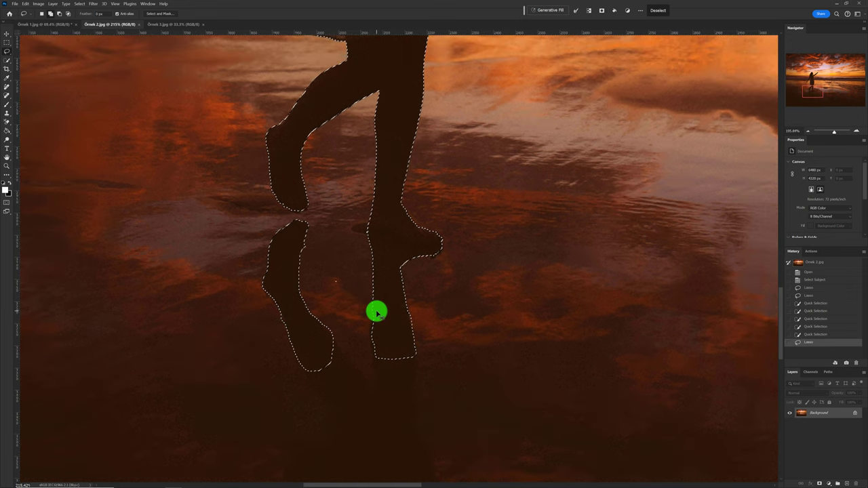
{"action": "scroll", "coordinate": [376, 310], "scroll_direction": "down", "scroll_amount": 1}
{"action": "scroll", "coordinate": [376, 310], "scroll_direction": "down", "scroll_amount": 1}
{"action": "left_click_drag", "start_coordinate": [371, 239], "coordinate": [368, 242]}
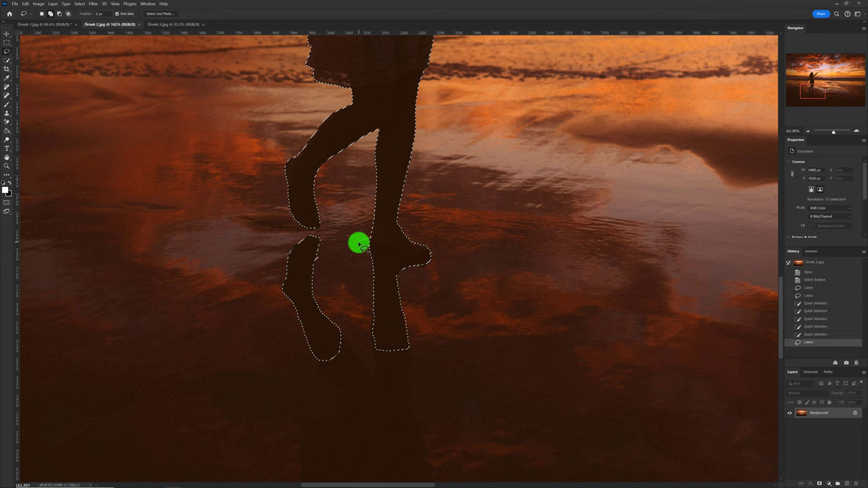
{"action": "left_click_drag", "start_coordinate": [380, 244], "coordinate": [384, 248]}
{"action": "scroll", "coordinate": [403, 281], "scroll_direction": "down", "scroll_amount": 1}
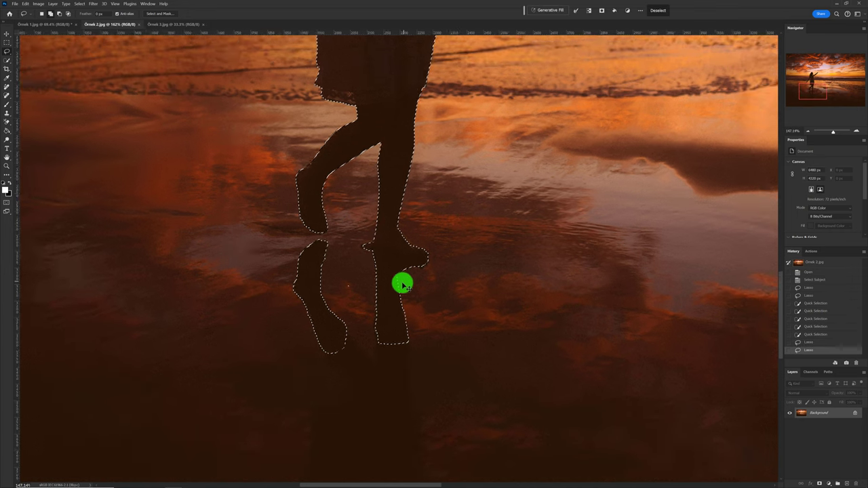
{"action": "scroll", "coordinate": [403, 283], "scroll_direction": "down", "scroll_amount": 1}
{"action": "scroll", "coordinate": [399, 288], "scroll_direction": "down", "scroll_amount": 1}
{"action": "scroll", "coordinate": [399, 289], "scroll_direction": "down", "scroll_amount": 1}
Copy the selected woman to Layer 1 and toggle Background visibility to check the cut-out.
{"action": "scroll", "coordinate": [399, 288], "scroll_direction": "down", "scroll_amount": 1}
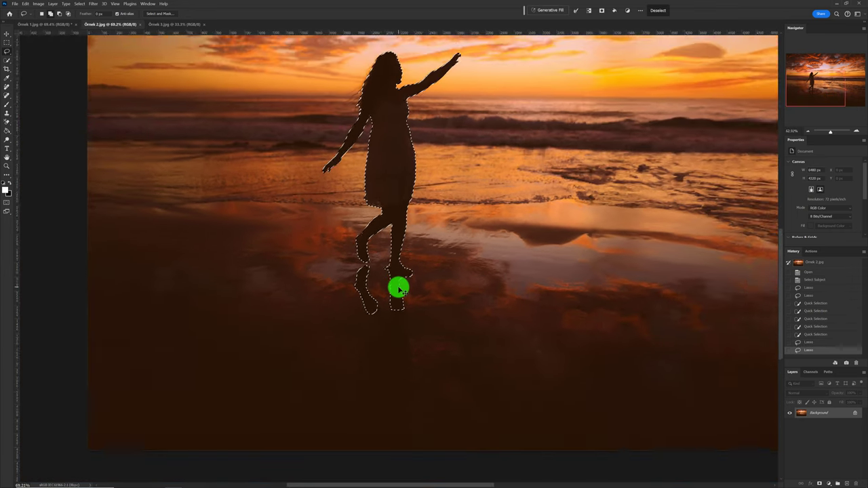
{"action": "scroll", "coordinate": [399, 288], "scroll_direction": "down", "scroll_amount": 1}
{"action": "scroll", "coordinate": [399, 290], "scroll_direction": "down", "scroll_amount": 1}
{"action": "scroll", "coordinate": [399, 290], "scroll_direction": "down", "scroll_amount": 2}
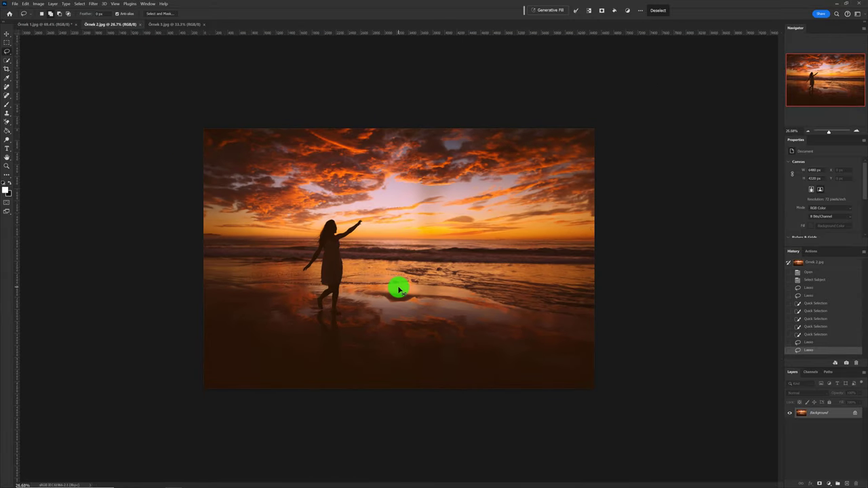
{"action": "key", "text": "ctrl+j"}
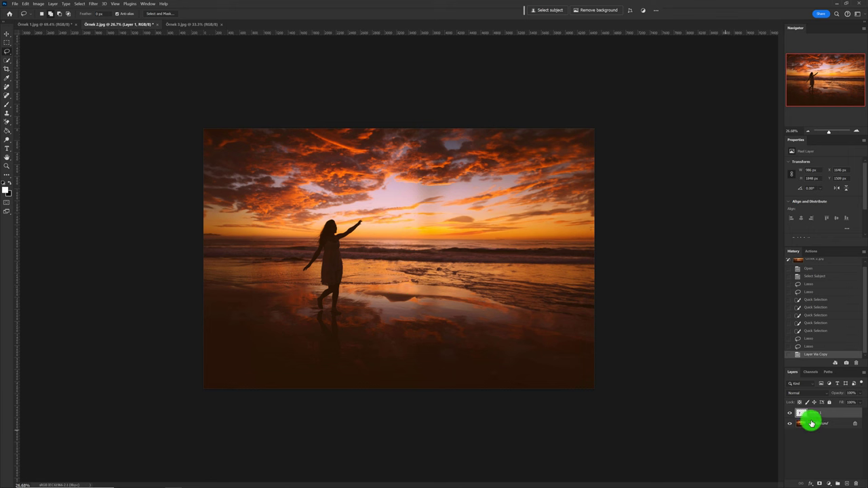
{"action": "left_click", "coordinate": [792, 424]}
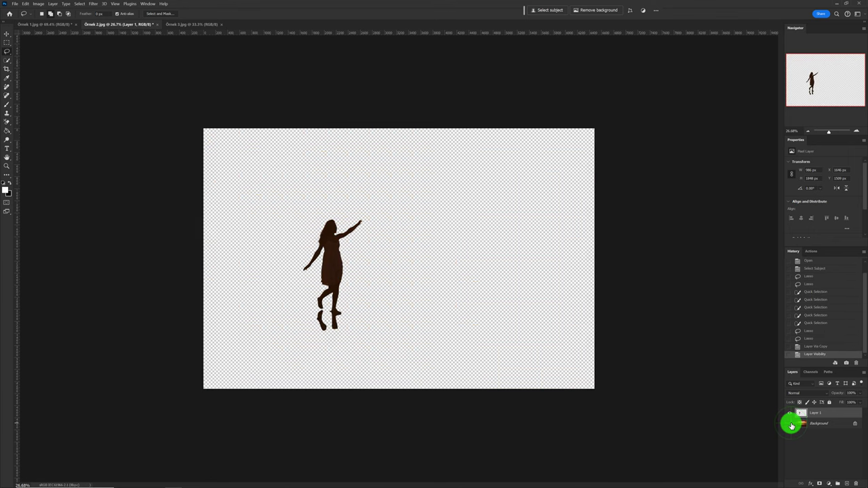
{"action": "left_click", "coordinate": [791, 424]}
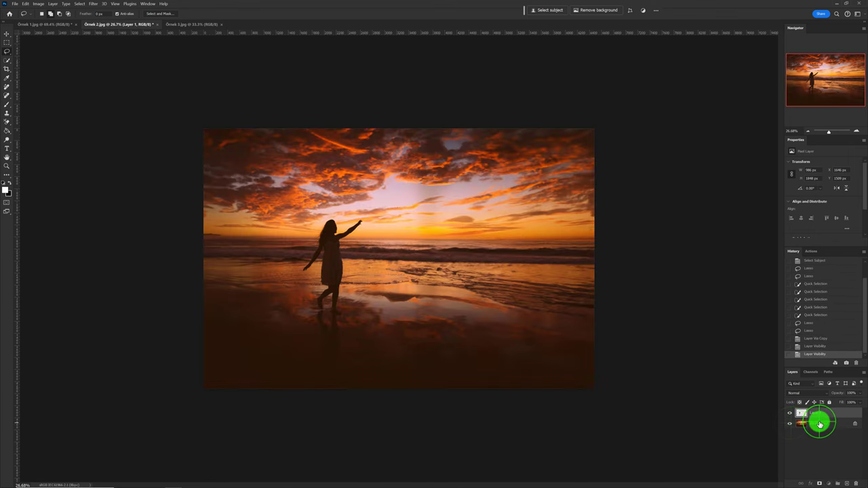
{"action": "left_click", "coordinate": [819, 424]}
Duplicate Background, load Layer 1's woman outline as a selection, hide Layer 1, and choose Expand.
{"action": "key", "text": "ctrl+j"}
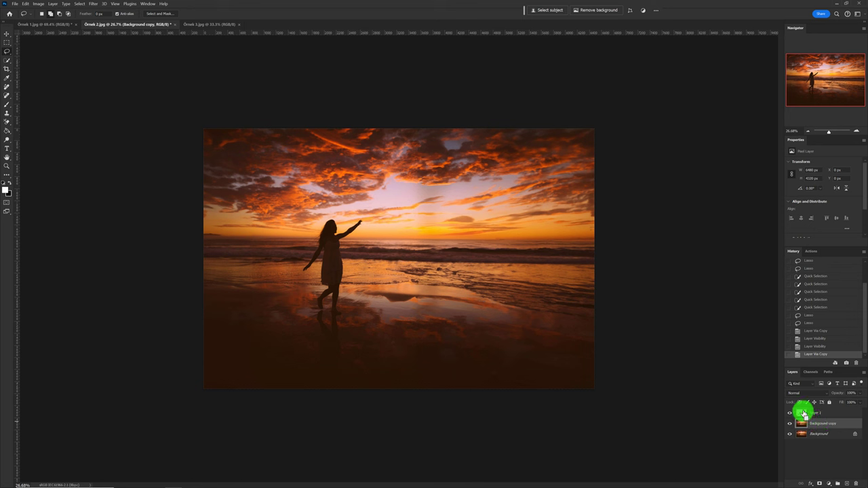
{"action": "left_click", "coordinate": [802, 413], "text": "ctrl"}
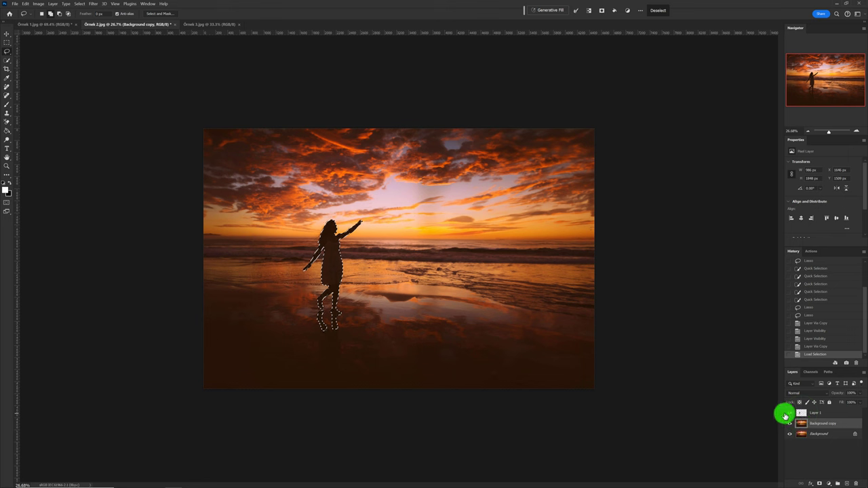
{"action": "left_click", "coordinate": [790, 413]}
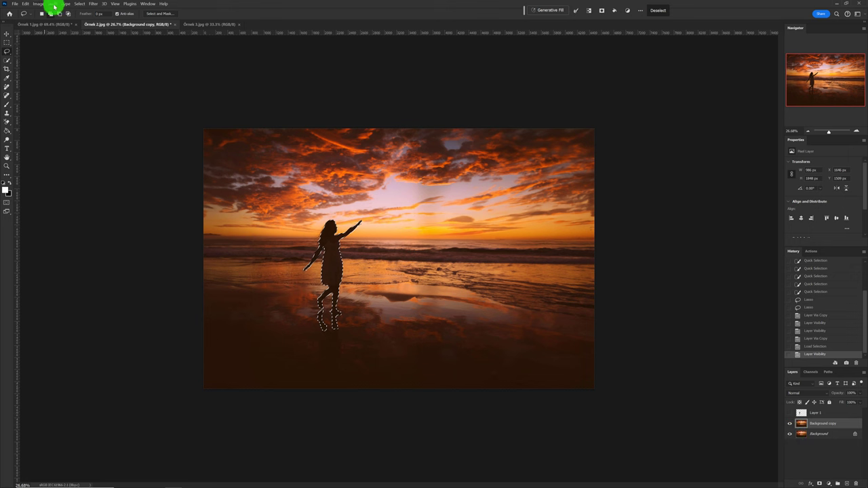
{"action": "left_click", "coordinate": [81, 6]}
{"action": "mouse_move", "coordinate": [101, 100]}
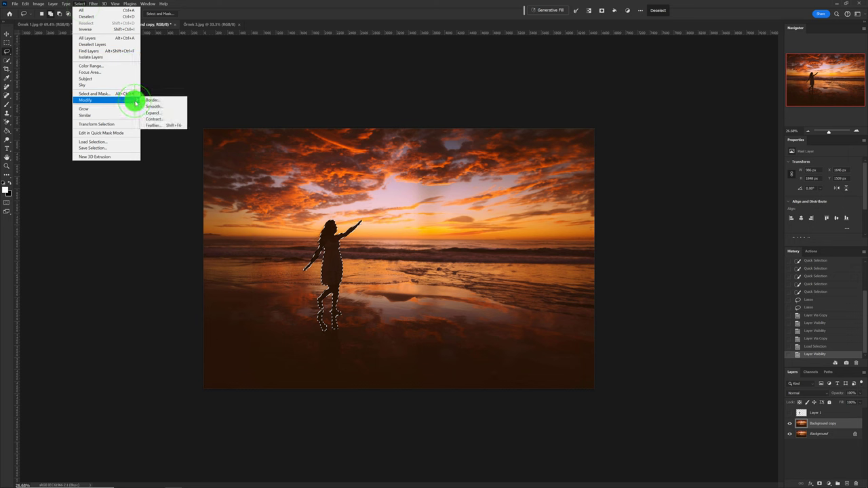
{"action": "left_click", "coordinate": [176, 114]}
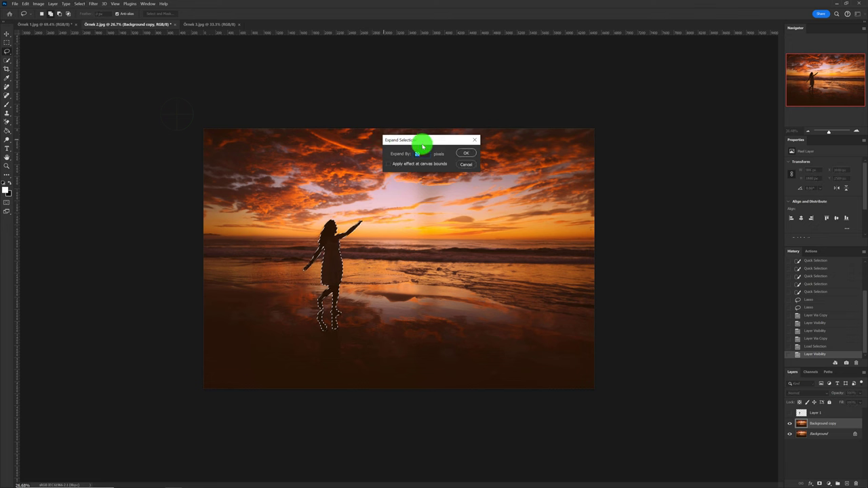
Expand the selection by 20 pixels and lasso-adjust it around the feet.
{"action": "left_click", "coordinate": [470, 156]}
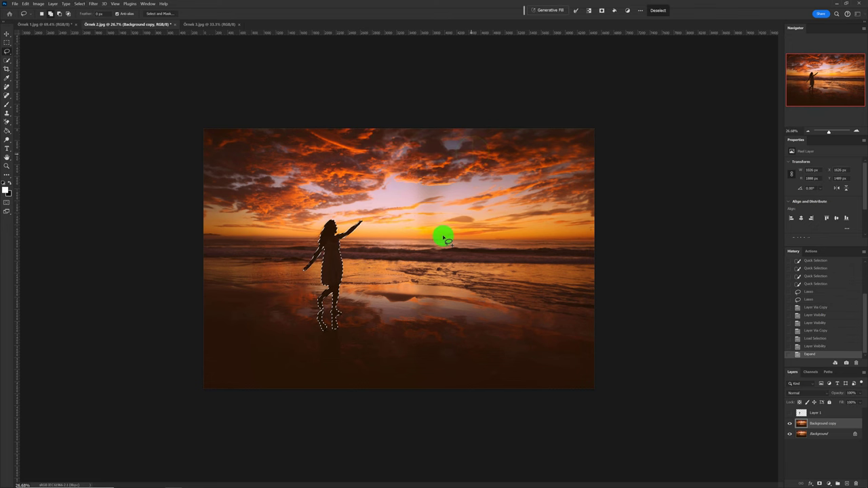
{"action": "scroll", "coordinate": [298, 231], "scroll_direction": "up", "scroll_amount": 1}
{"action": "scroll", "coordinate": [299, 231], "scroll_direction": "up", "scroll_amount": 3}
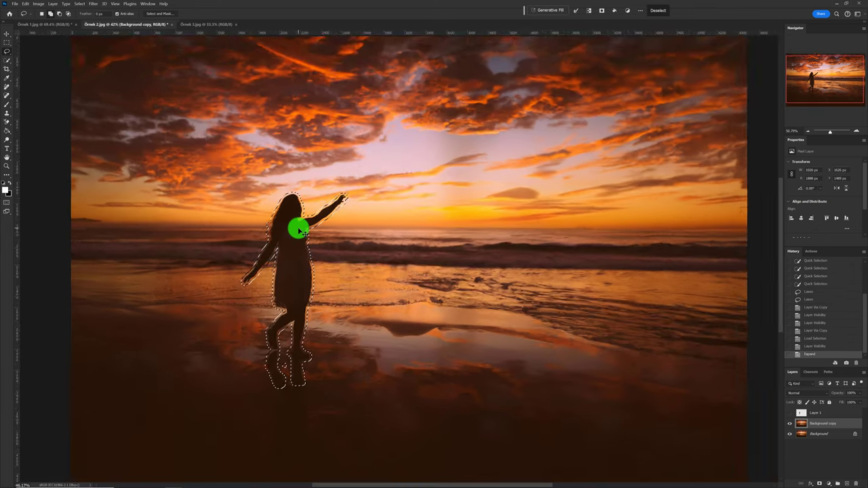
{"action": "scroll", "coordinate": [298, 231], "scroll_direction": "down", "scroll_amount": 2}
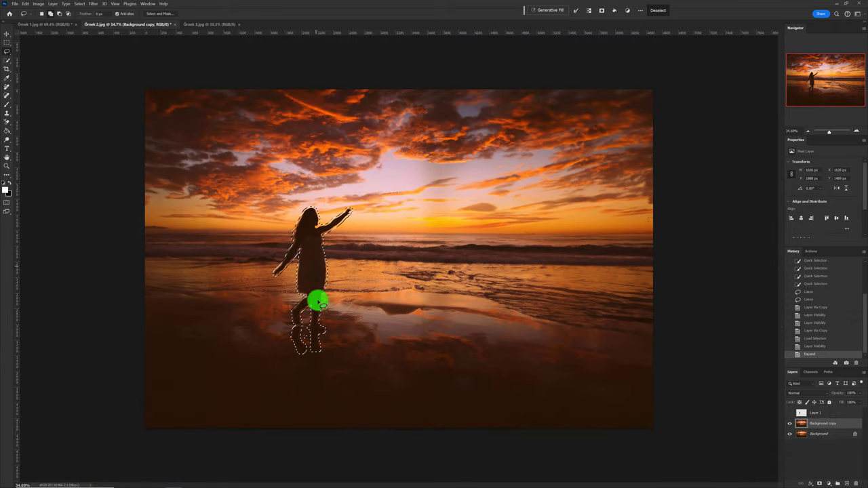
{"action": "scroll", "coordinate": [304, 351], "scroll_direction": "up", "scroll_amount": 3}
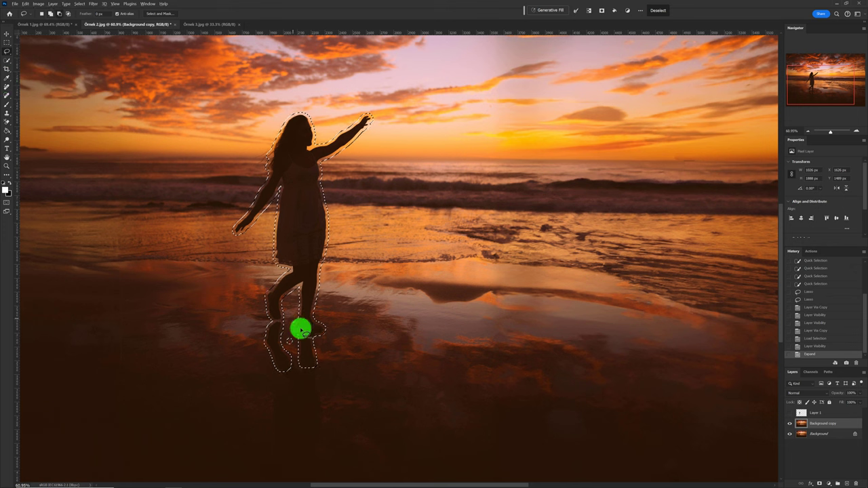
{"action": "left_click_drag", "start_coordinate": [296, 337], "coordinate": [290, 337]}
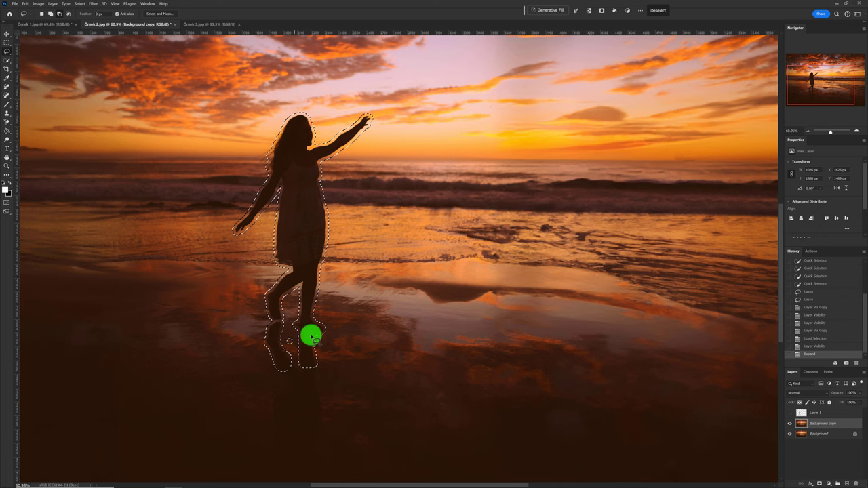
{"action": "left_click_drag", "start_coordinate": [312, 336], "coordinate": [324, 341]}
{"action": "scroll", "coordinate": [324, 341], "scroll_direction": "down", "scroll_amount": 3}
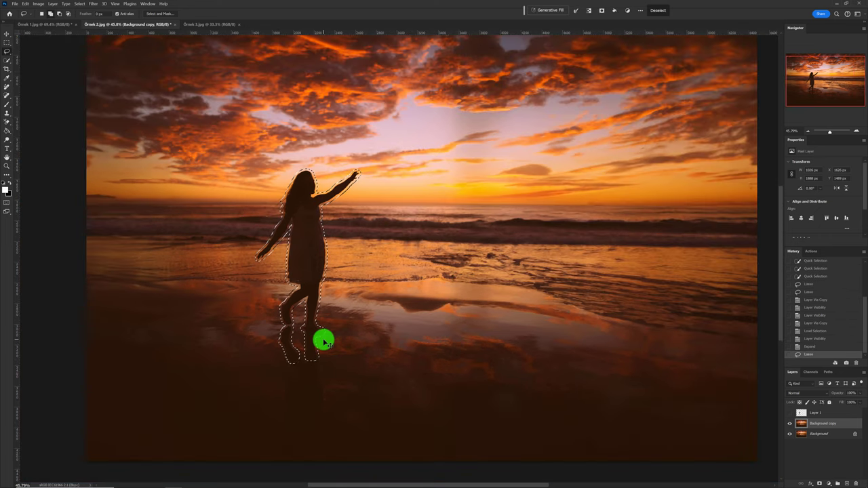
{"action": "left_click", "coordinate": [23, 5]}
Content-Aware fill the selection to erase the woman from Background copy, then deselect.
{"action": "left_click", "coordinate": [82, 103]}
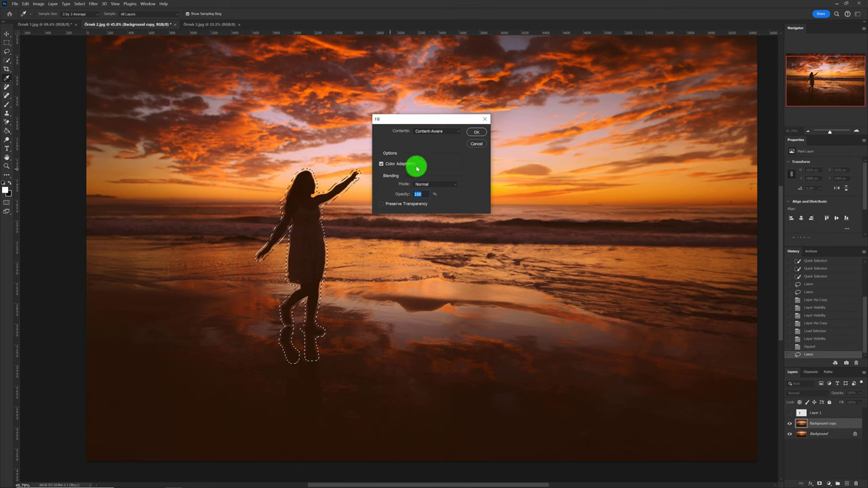
{"action": "left_click", "coordinate": [476, 131]}
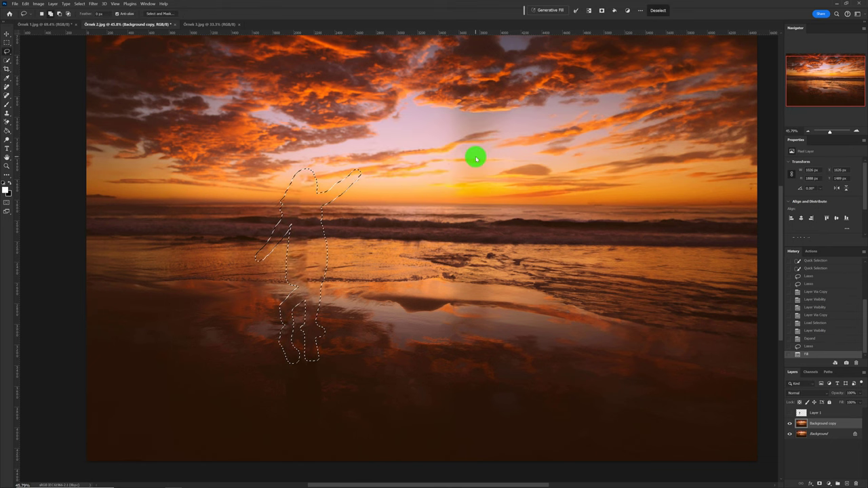
{"action": "key", "text": "ctrl+d"}
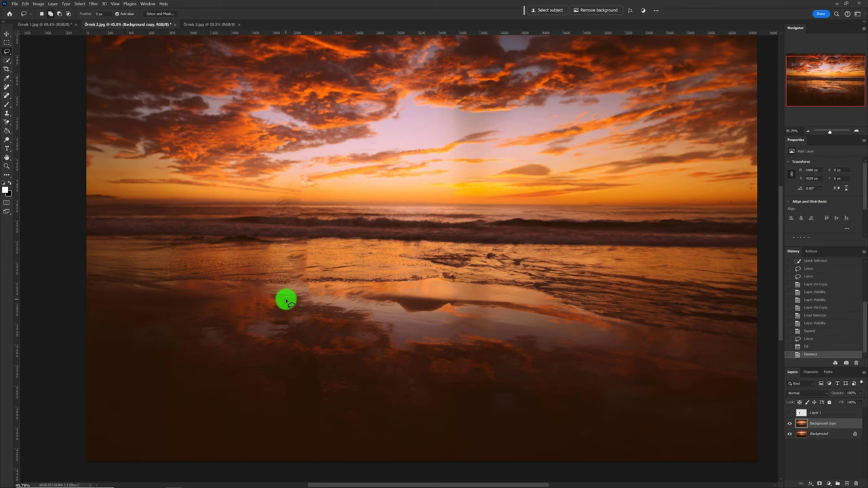
{"action": "scroll", "coordinate": [257, 322], "scroll_direction": "down", "scroll_amount": 3}
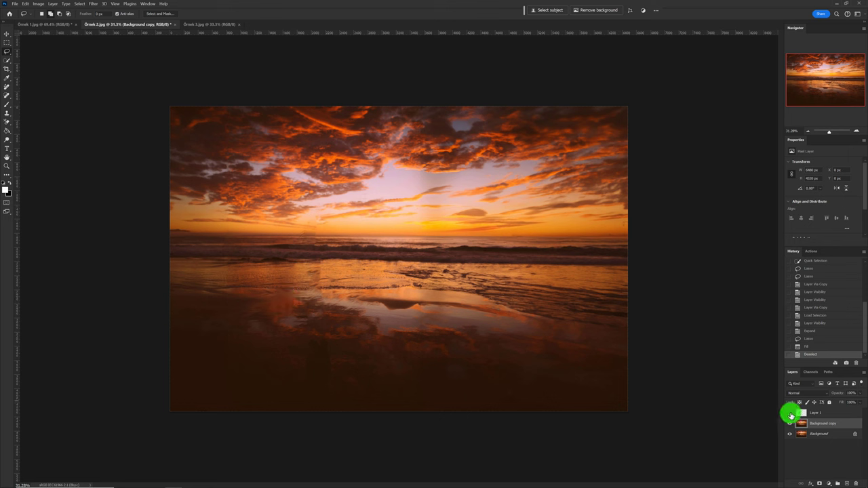
Show Layer 1 again and convert Background copy to a Smart Object.
{"action": "left_click", "coordinate": [789, 413]}
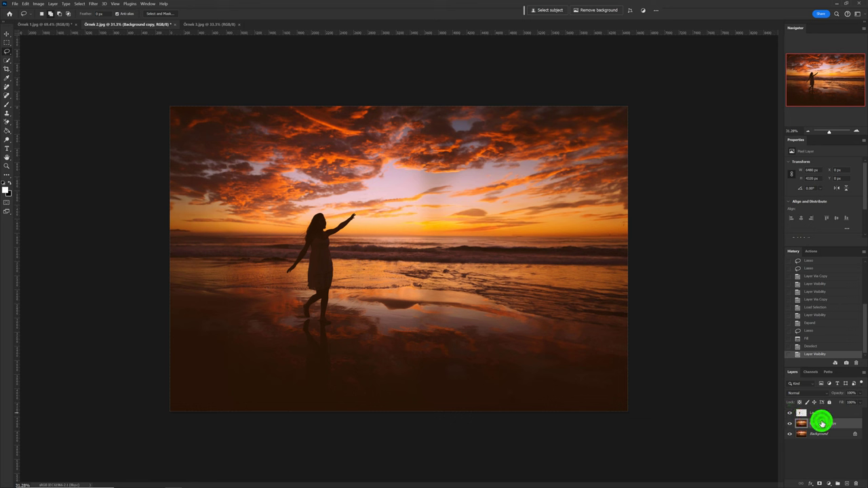
{"action": "right_click", "coordinate": [822, 424]}
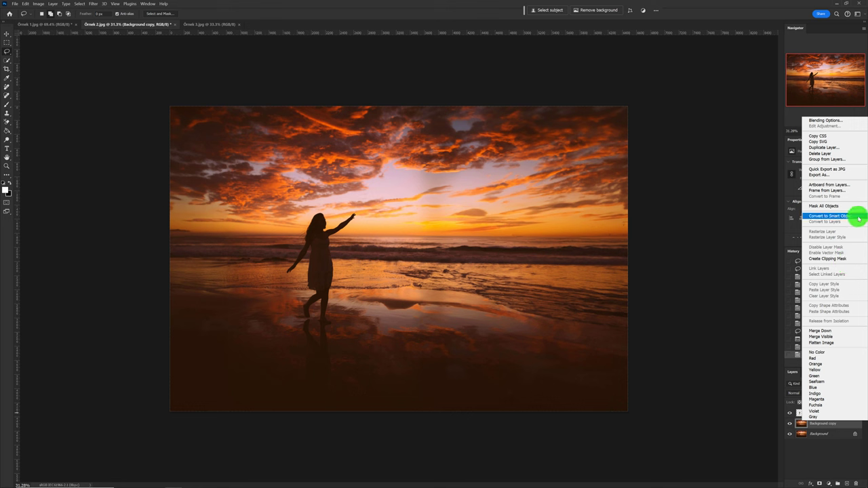
{"action": "left_click", "coordinate": [716, 230]}
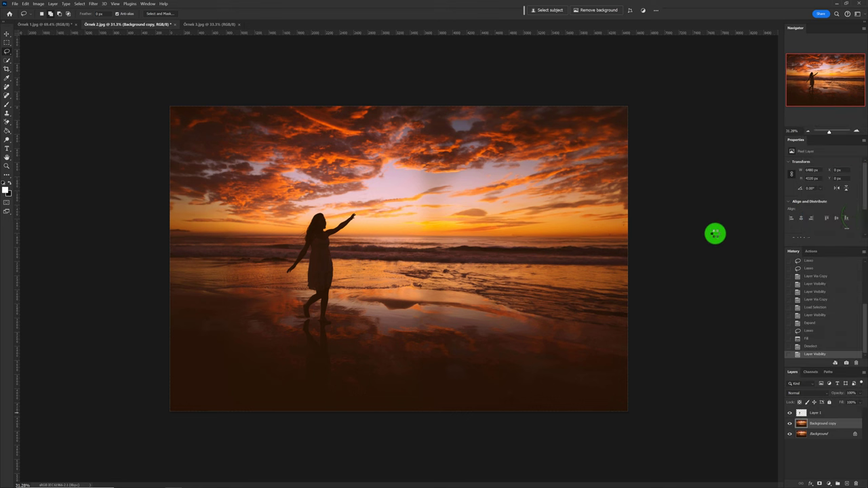
{"action": "left_click", "coordinate": [97, 5]}
{"action": "mouse_move", "coordinate": [133, 83]}
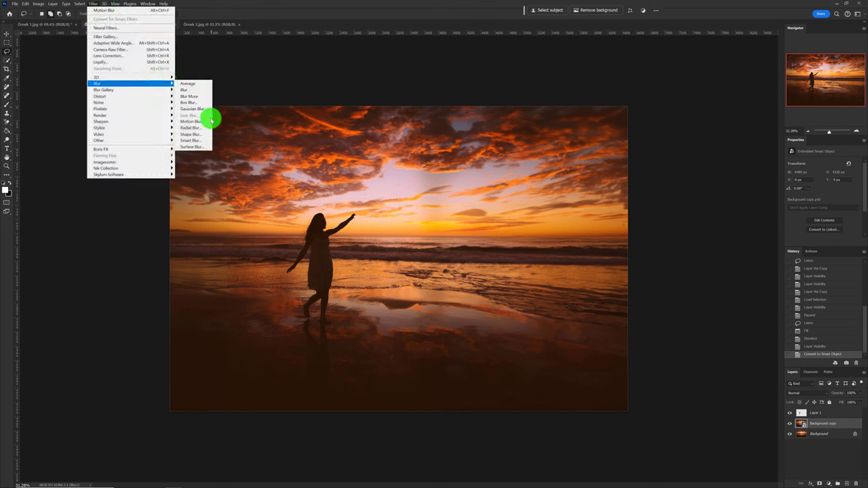
Apply Motion Blur at angle 0 and distance 1206 pixels to Background copy.
{"action": "left_click", "coordinate": [207, 123]}
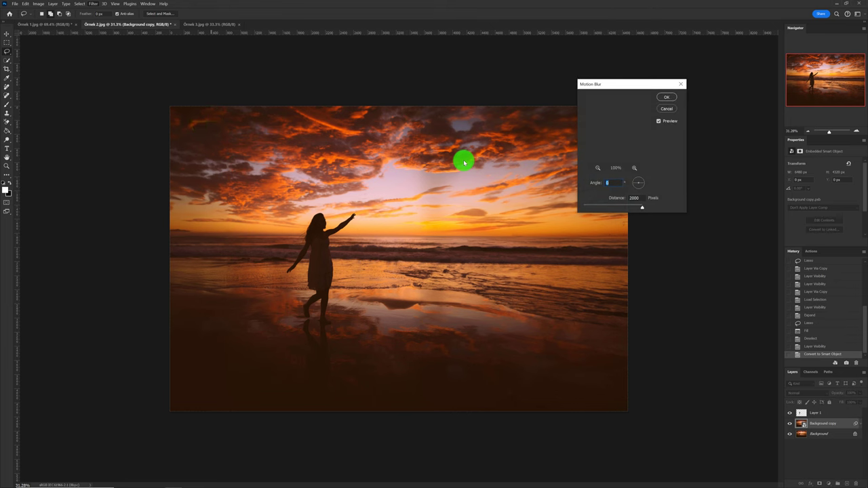
{"action": "left_click_drag", "start_coordinate": [635, 85], "coordinate": [700, 72]}
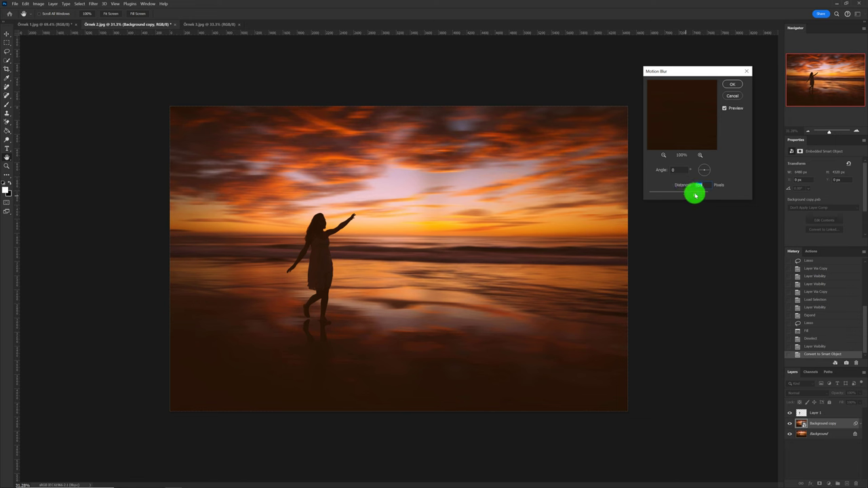
{"action": "left_click_drag", "start_coordinate": [695, 196], "coordinate": [697, 196]}
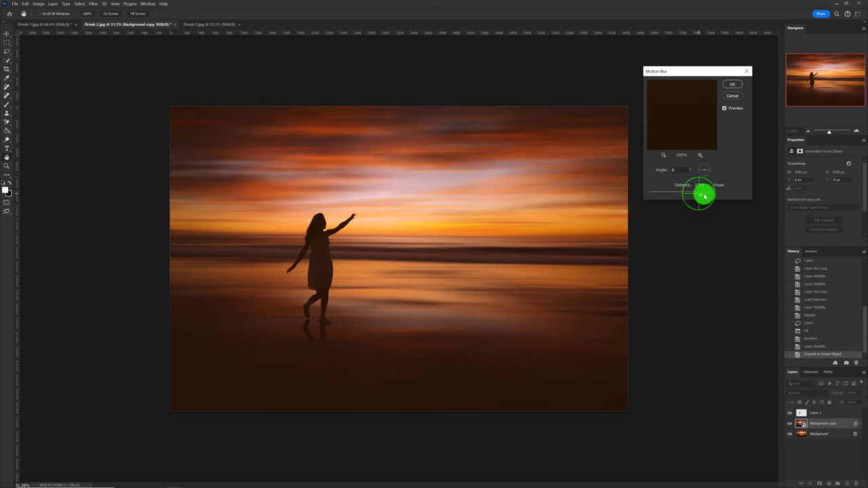
{"action": "left_click", "coordinate": [708, 196]}
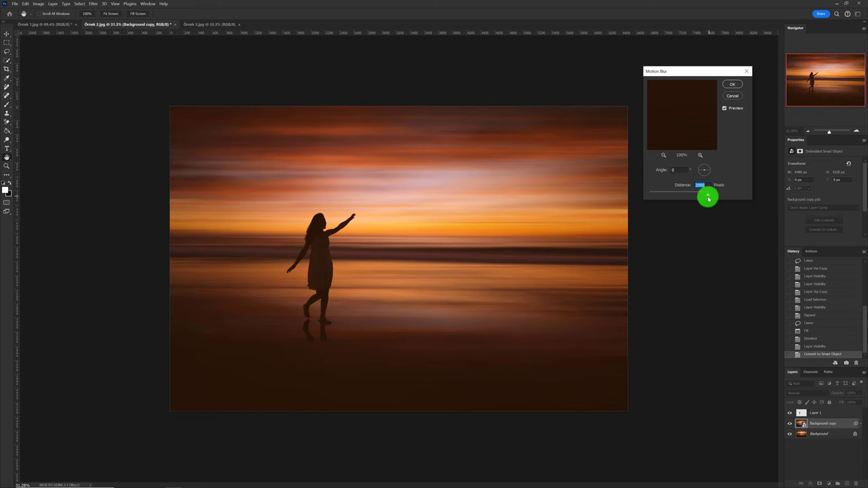
{"action": "left_click_drag", "start_coordinate": [700, 197], "coordinate": [699, 197]}
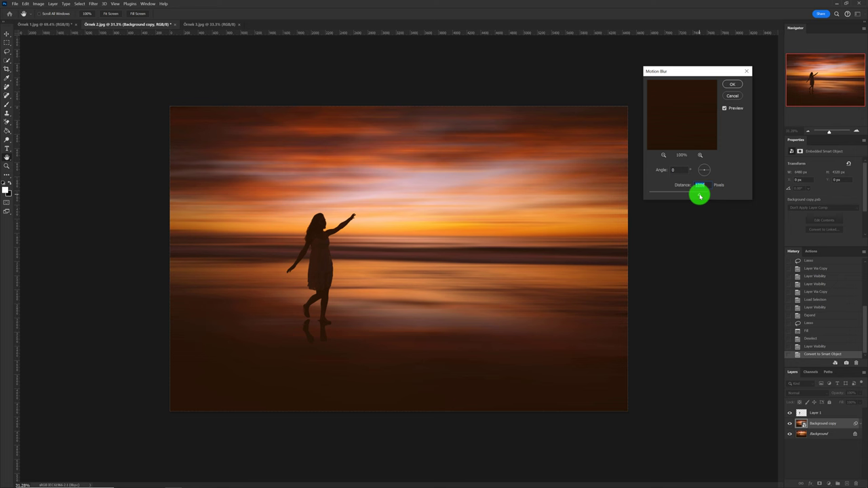
{"action": "left_click", "coordinate": [732, 85]}
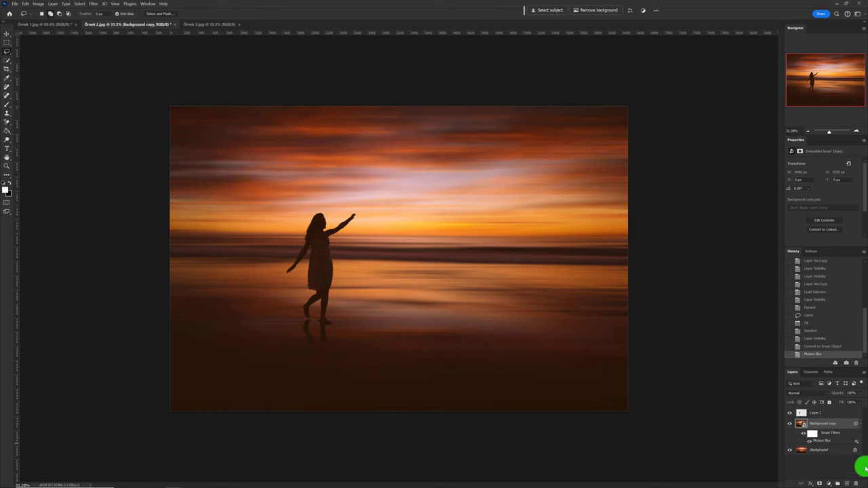
{"action": "left_click", "coordinate": [831, 413]}
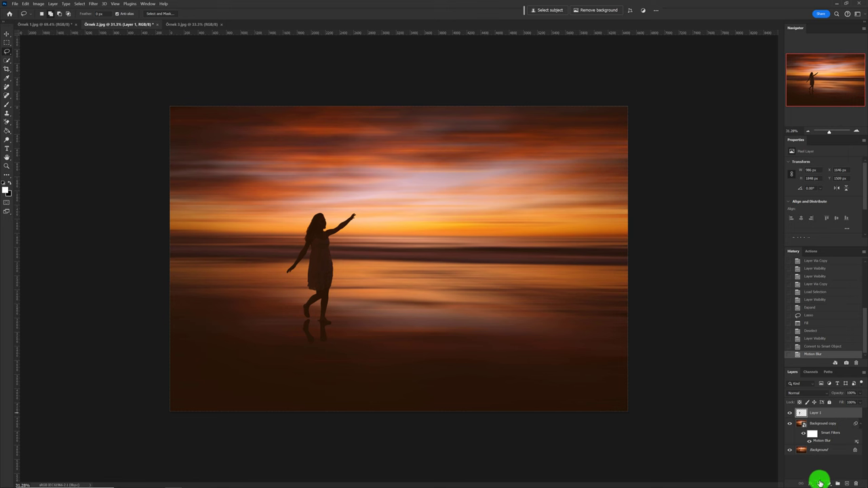
Add a mask to Layer 1 and paint it with a soft brush around the feet.
{"action": "left_click", "coordinate": [819, 483]}
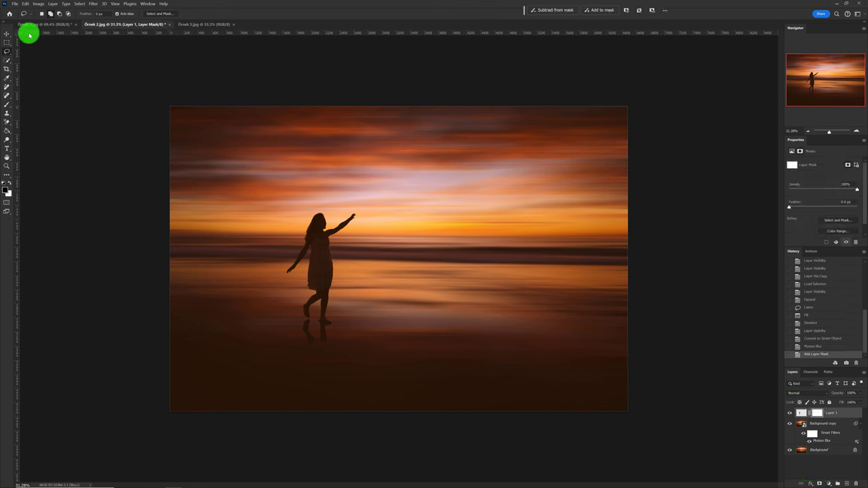
{"action": "left_click", "coordinate": [8, 103]}
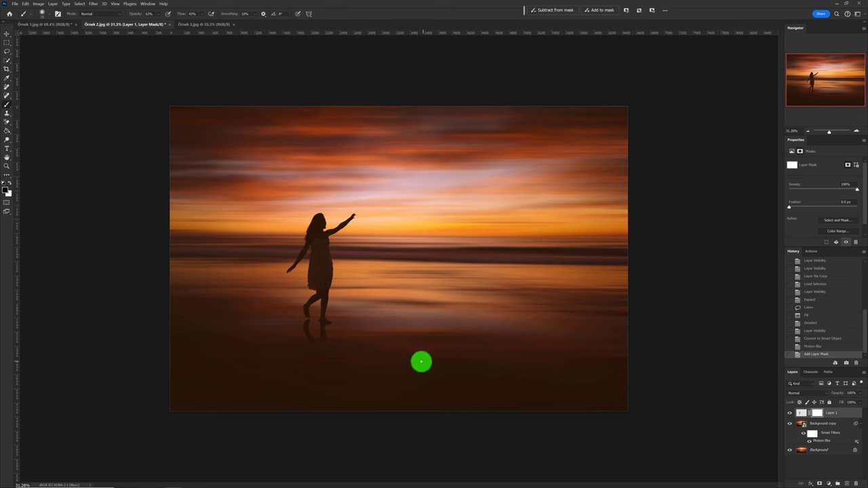
{"action": "right_click", "coordinate": [309, 354], "text": "alt"}
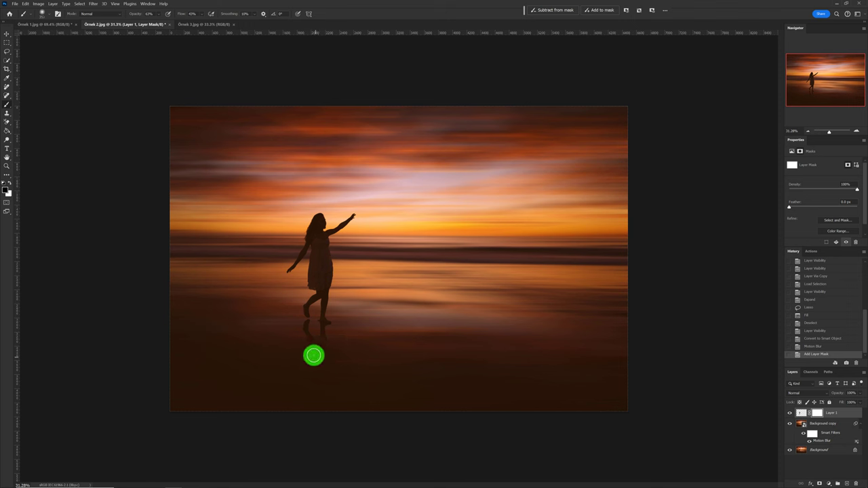
{"action": "mouse_move", "coordinate": [307, 347]}
{"action": "left_mouse_down"}
{"action": "mouse_move", "coordinate": [335, 345]}
{"action": "mouse_move", "coordinate": [318, 353]}
{"action": "mouse_move", "coordinate": [306, 339]}
{"action": "mouse_move", "coordinate": [325, 346]}
{"action": "mouse_move", "coordinate": [310, 360]}
{"action": "left_mouse_up"}
{"action": "left_click_drag", "start_coordinate": [316, 365], "coordinate": [316, 365]}
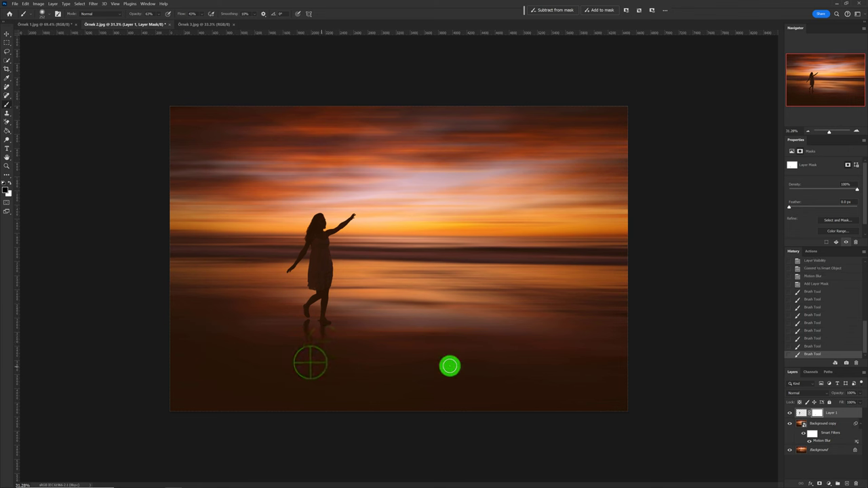
Flatten the image into a single Background layer.
{"action": "scroll", "coordinate": [461, 367], "scroll_direction": "down", "scroll_amount": 1}
{"action": "scroll", "coordinate": [461, 368], "scroll_direction": "up", "scroll_amount": 1}
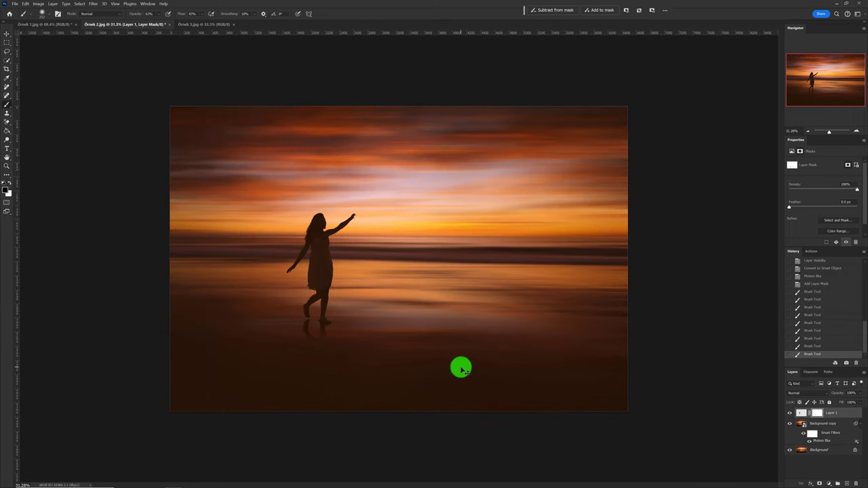
{"action": "scroll", "coordinate": [461, 367], "scroll_direction": "up", "scroll_amount": 1}
{"action": "scroll", "coordinate": [461, 367], "scroll_direction": "up", "scroll_amount": 1}
{"action": "scroll", "coordinate": [460, 368], "scroll_direction": "down", "scroll_amount": 1}
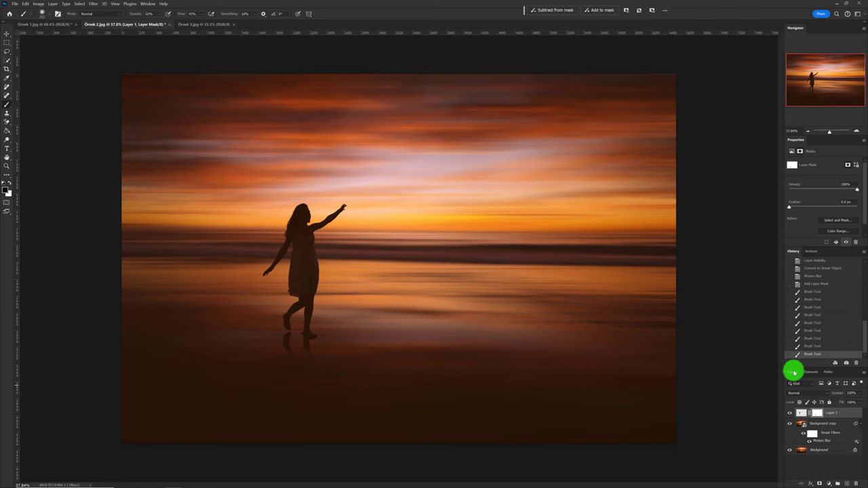
{"action": "left_click", "coordinate": [863, 373]}
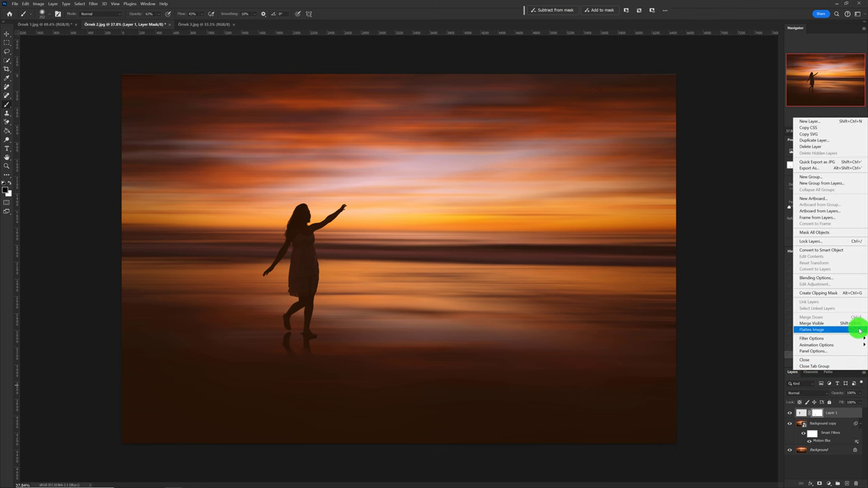
{"action": "key", "text": "Escape"}
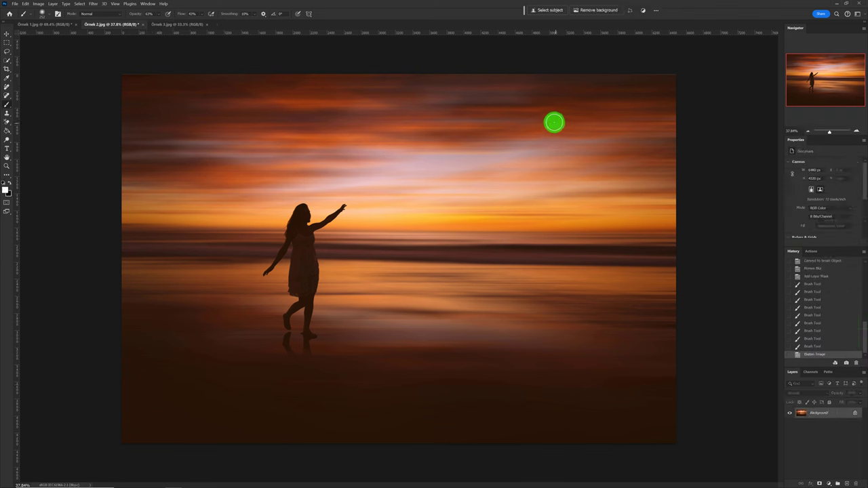
Switch to the Örnek 3 beach photo, leaving the Filter menu without applying a blur.
{"action": "left_click", "coordinate": [165, 25]}
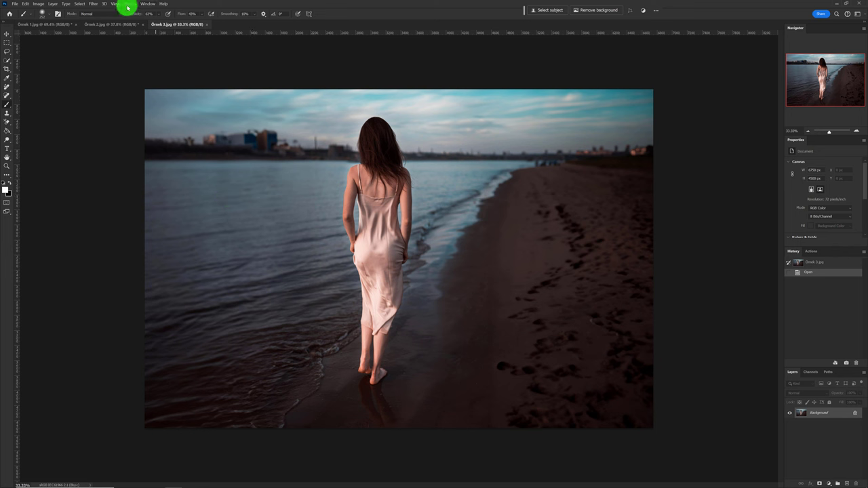
{"action": "left_click", "coordinate": [93, 4]}
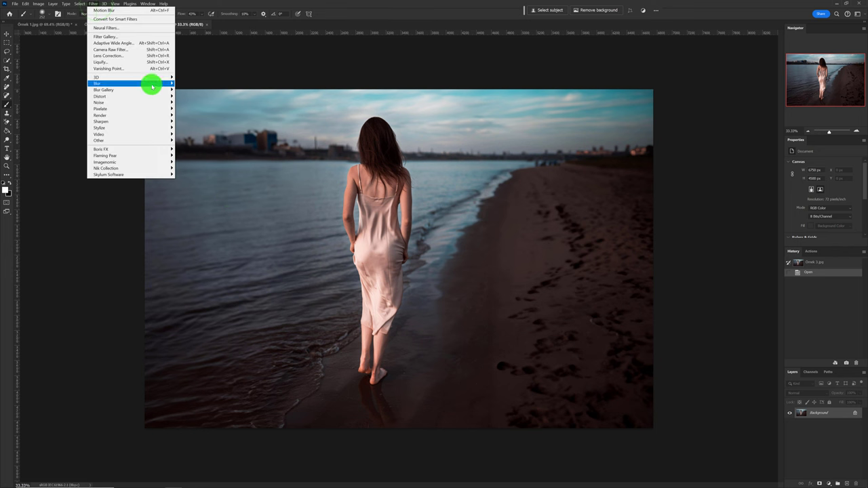
{"action": "mouse_move", "coordinate": [129, 83]}
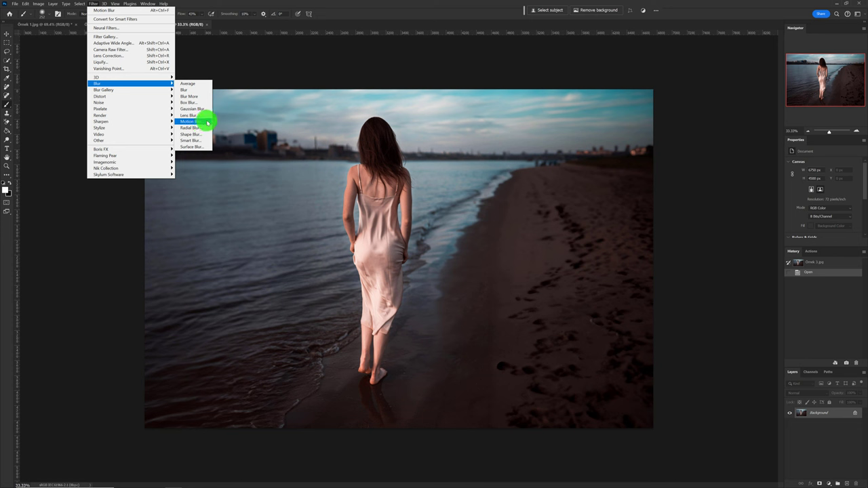
{"action": "left_click", "coordinate": [254, 72]}
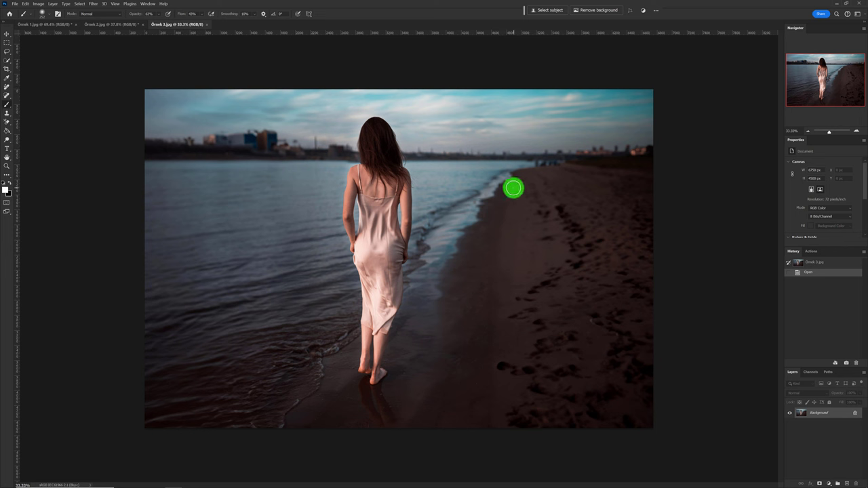
Select the walking woman with Quick Selection's Select Subject in Cloud (Detailed) mode.
{"action": "left_click", "coordinate": [8, 62]}
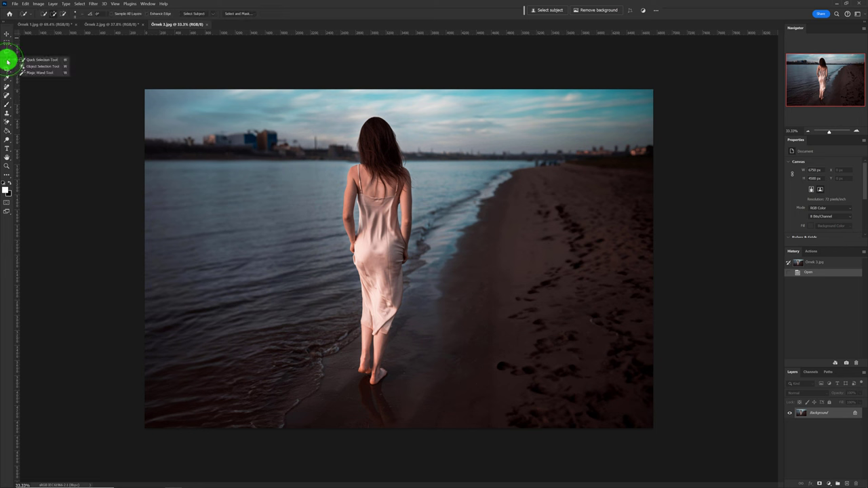
{"action": "left_click", "coordinate": [56, 61]}
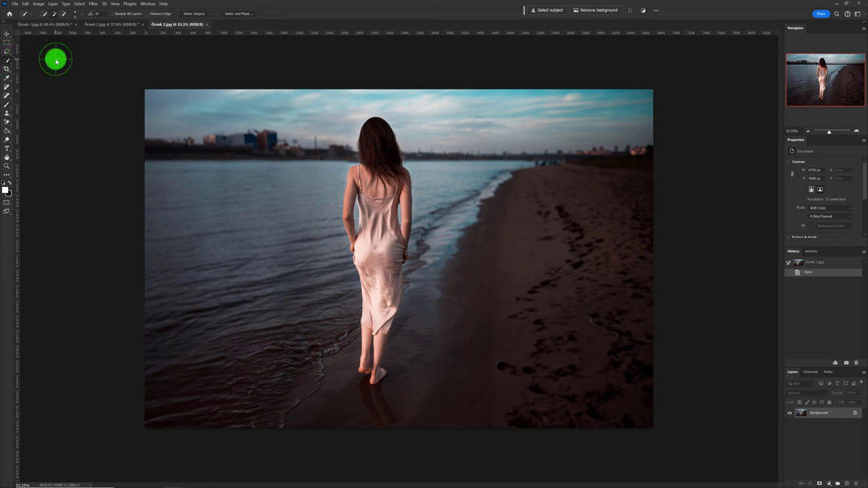
{"action": "left_click", "coordinate": [212, 13]}
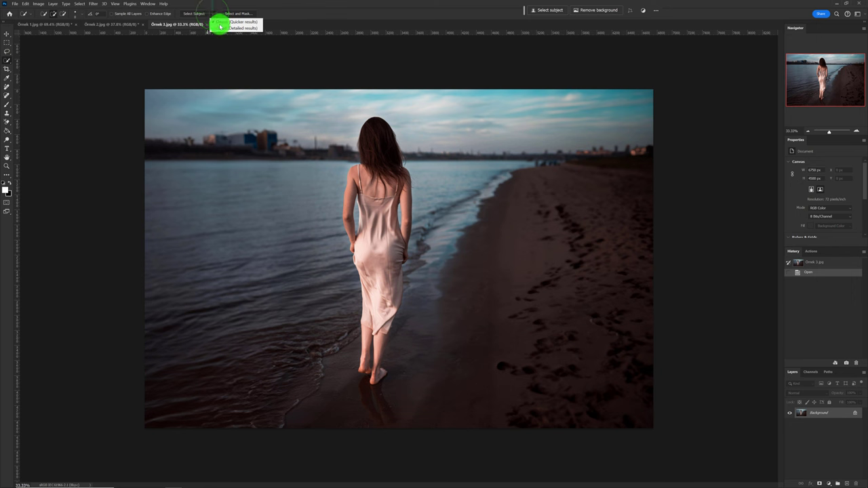
{"action": "left_click", "coordinate": [245, 31]}
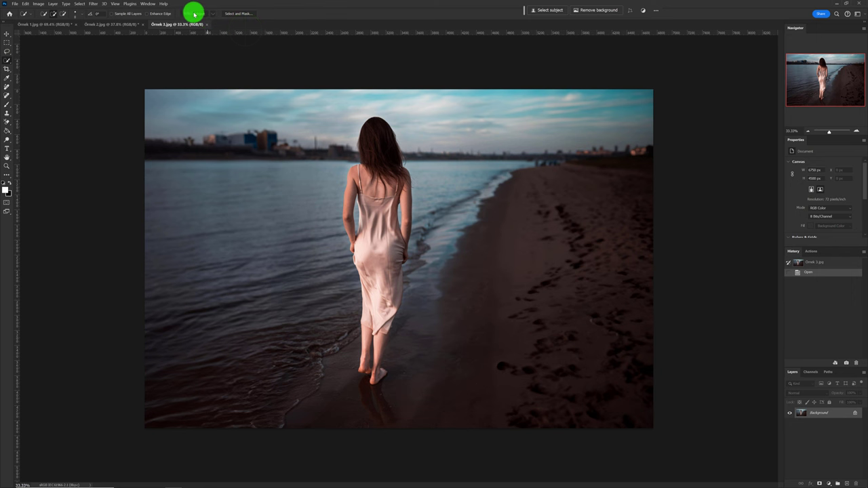
{"action": "left_click", "coordinate": [193, 13]}
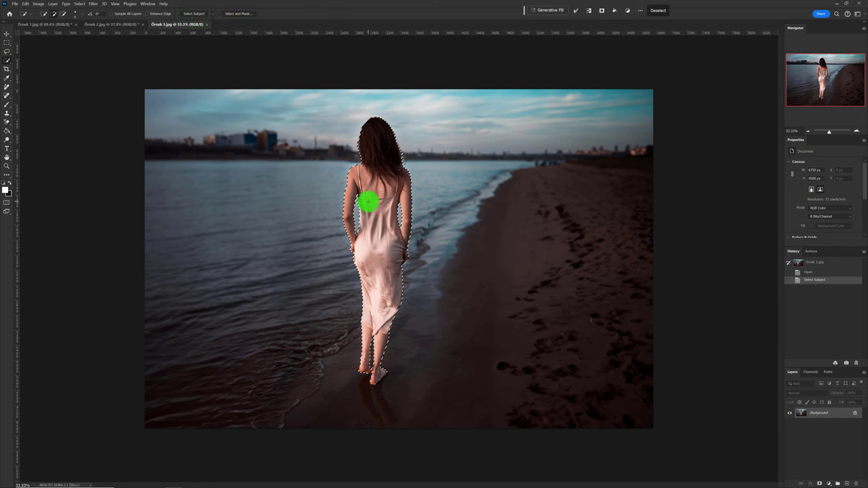
{"action": "scroll", "coordinate": [361, 213], "scroll_direction": "up", "scroll_amount": 3}
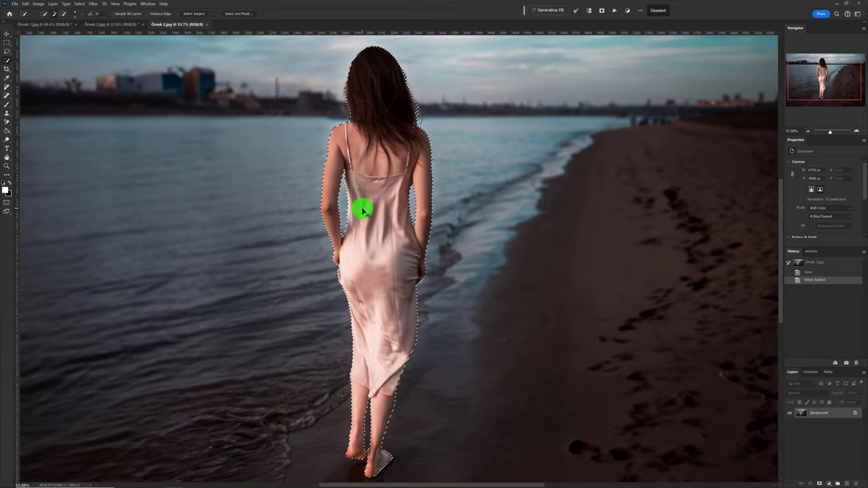
{"action": "scroll", "coordinate": [363, 211], "scroll_direction": "down", "scroll_amount": 1}
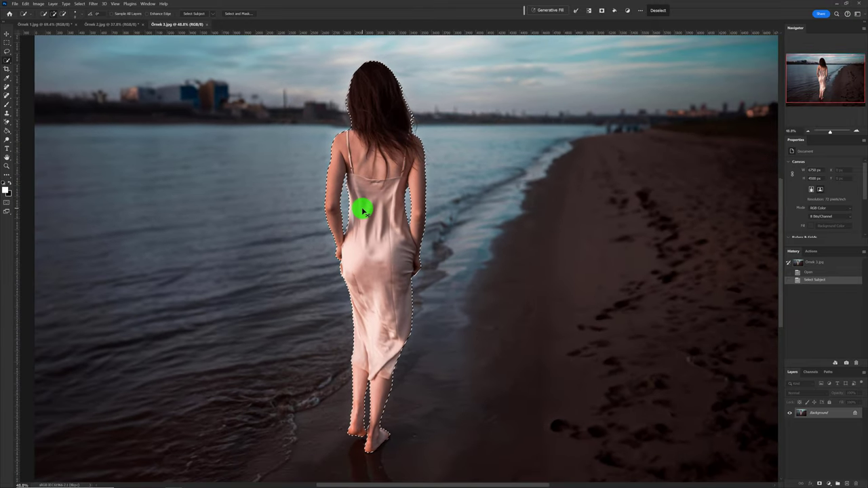
{"action": "scroll", "coordinate": [363, 211], "scroll_direction": "down", "scroll_amount": 1}
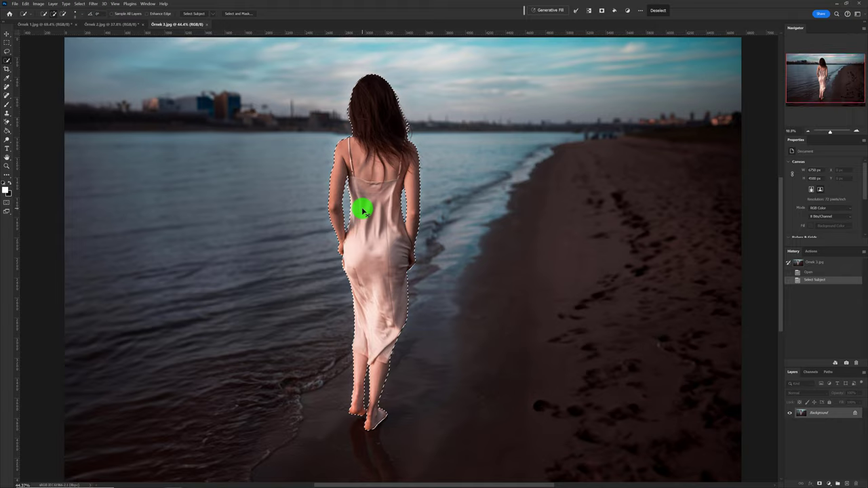
{"action": "scroll", "coordinate": [363, 212], "scroll_direction": "up", "scroll_amount": 2}
{"action": "scroll", "coordinate": [363, 212], "scroll_direction": "down", "scroll_amount": 1}
{"action": "scroll", "coordinate": [363, 212], "scroll_direction": "up", "scroll_amount": 1}
{"action": "scroll", "coordinate": [363, 212], "scroll_direction": "down", "scroll_amount": 1}
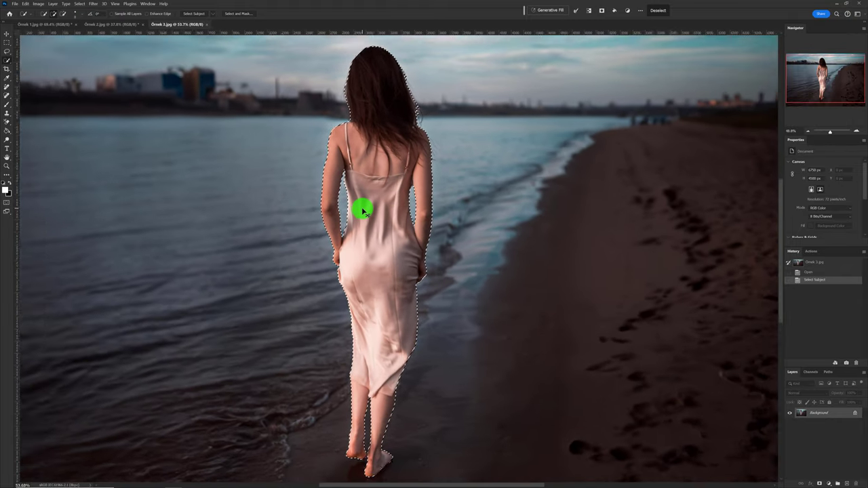
{"action": "scroll", "coordinate": [363, 211], "scroll_direction": "down", "scroll_amount": 2}
{"action": "scroll", "coordinate": [362, 212], "scroll_direction": "down", "scroll_amount": 2}
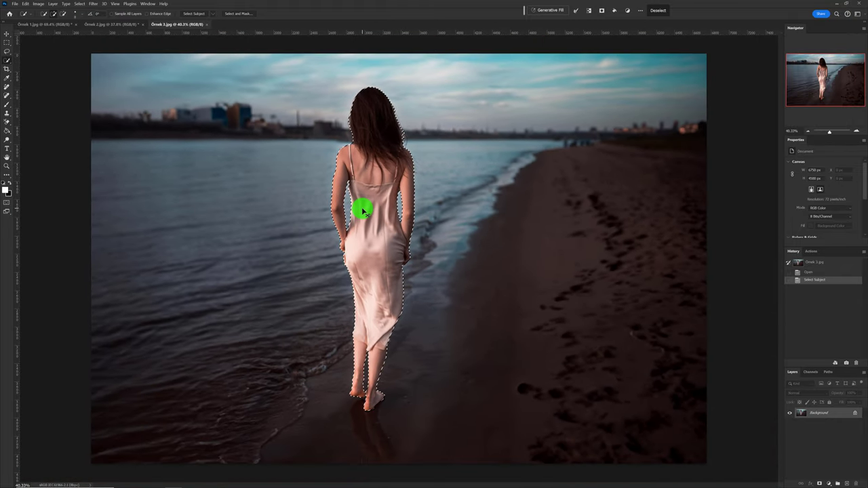
Copy the selected woman to Layer 1 and duplicate the Background layer.
{"action": "key", "text": "ctrl+j"}
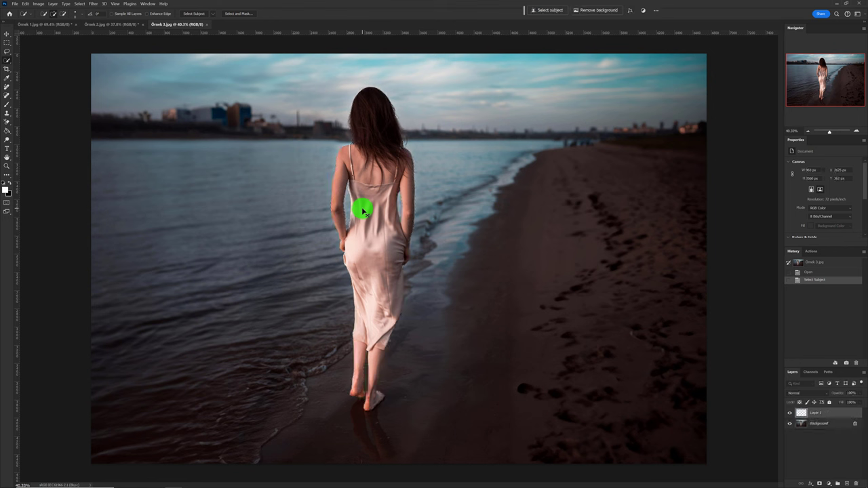
{"action": "left_click", "coordinate": [833, 425]}
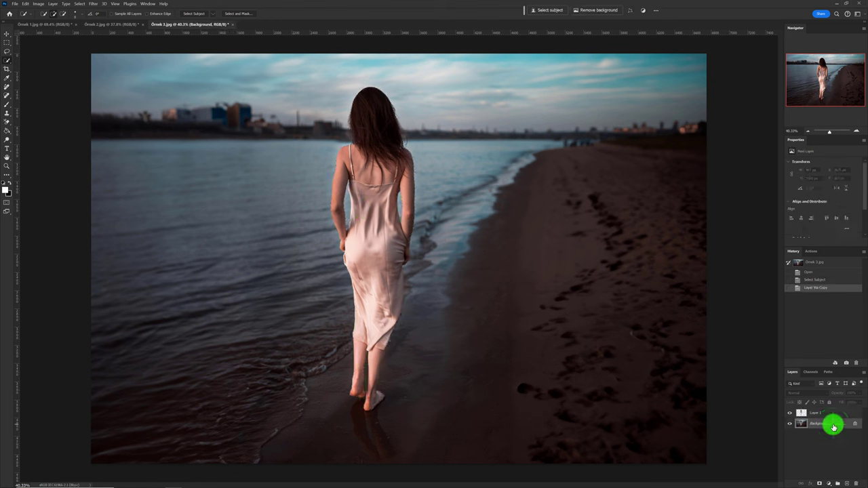
{"action": "key", "text": "ctrl+j"}
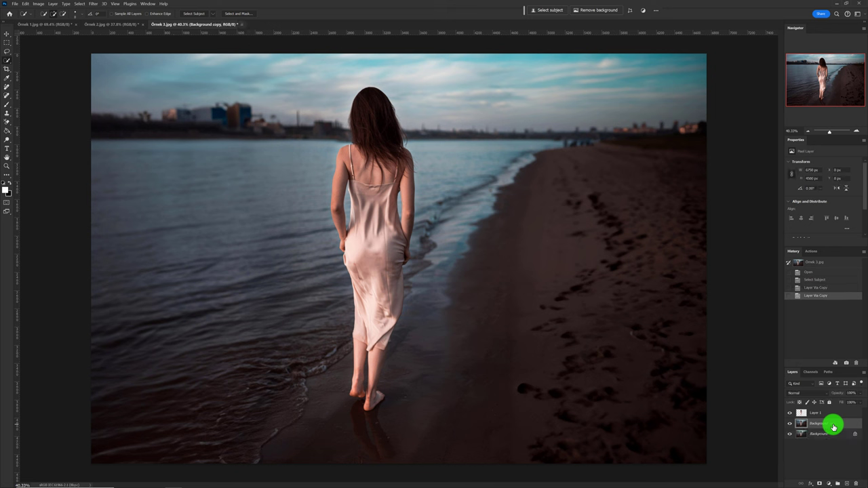
Reload the woman's outline from Layer 1 as a selection and hide Layer 1.
{"action": "left_click_drag", "start_coordinate": [831, 427], "coordinate": [803, 414]}
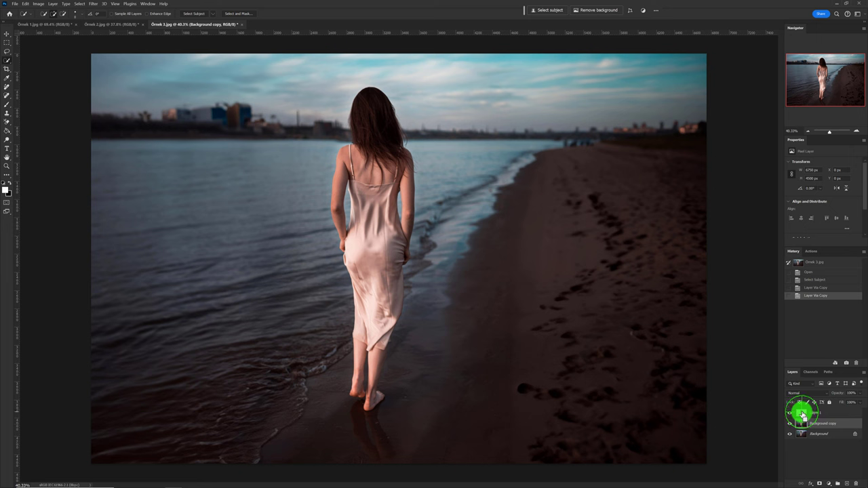
{"action": "left_click", "coordinate": [802, 414], "text": "ctrl"}
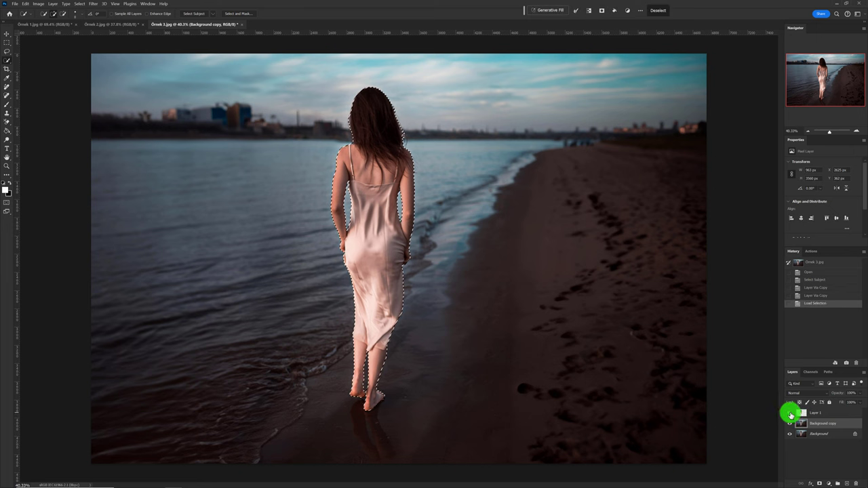
{"action": "left_click", "coordinate": [790, 413]}
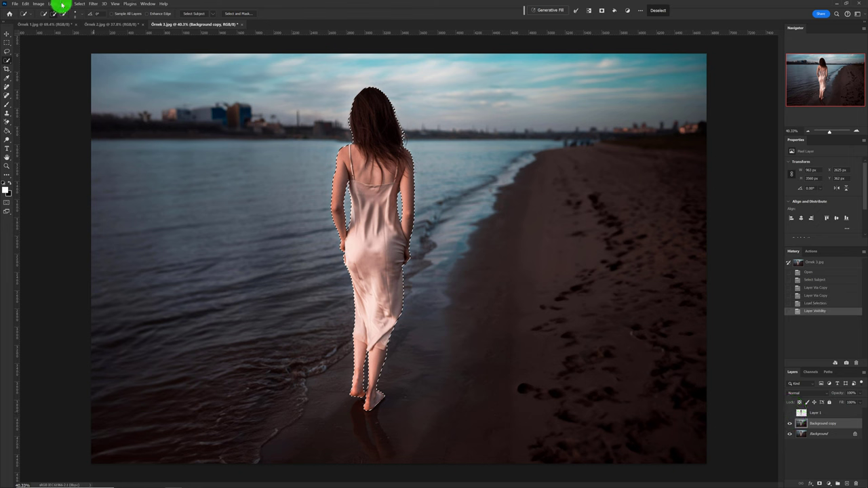
{"action": "left_click", "coordinate": [82, 5]}
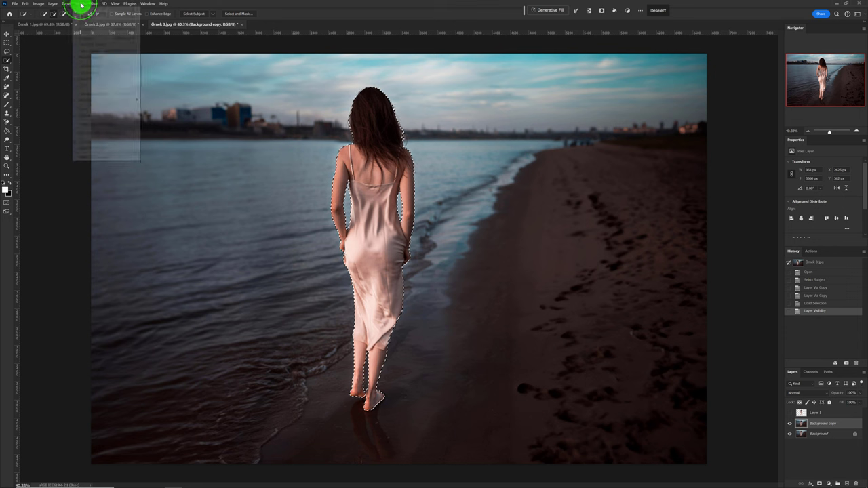
{"action": "mouse_move", "coordinate": [102, 100]}
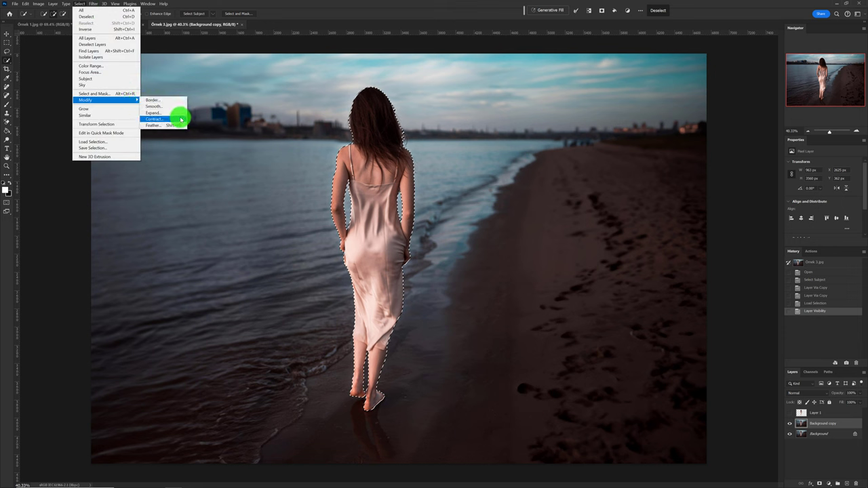
Expand the woman's selection by 20 pixels and fit the whole photo in view.
{"action": "left_click", "coordinate": [154, 112]}
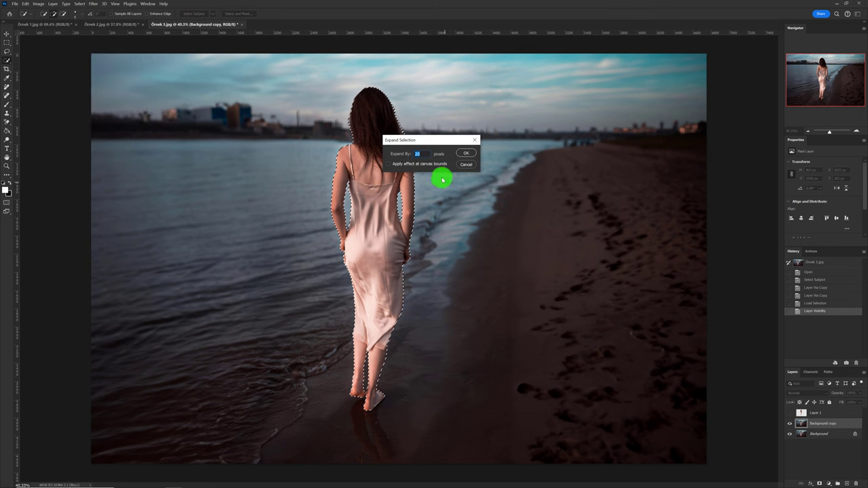
{"action": "left_click", "coordinate": [466, 153]}
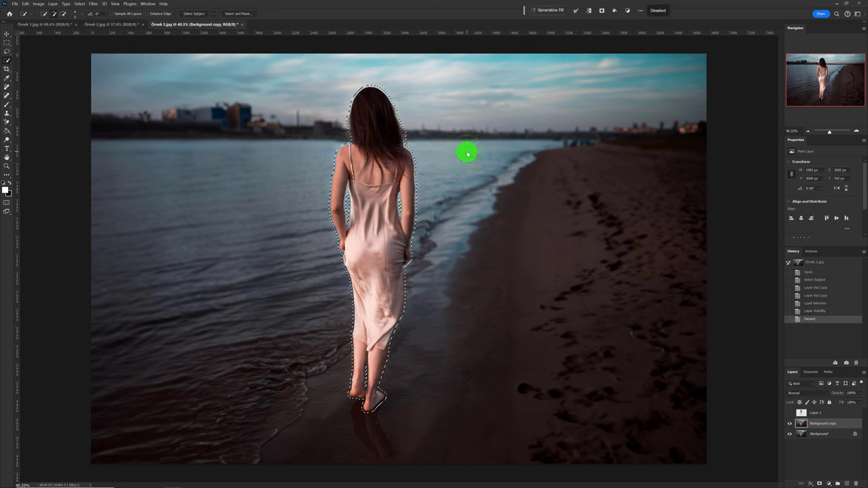
{"action": "key", "text": "ctrl+minus"}
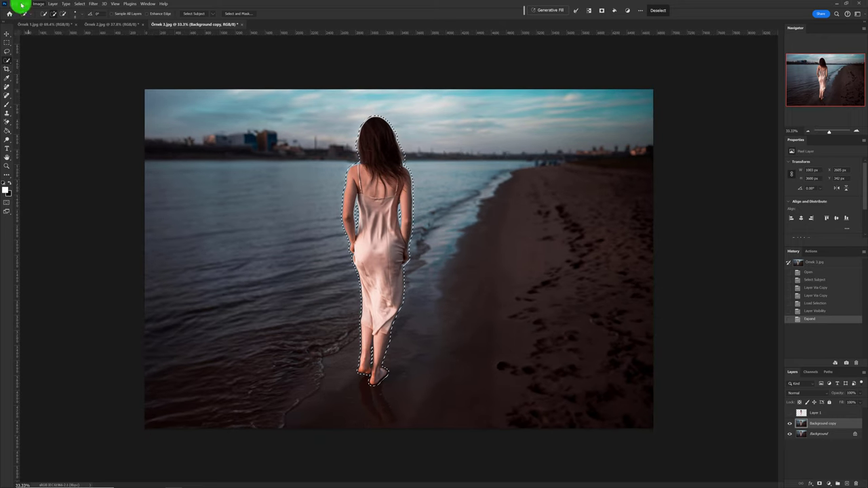
Content-Aware fill the expanded selection, deselect, and make Layer 1 visible again.
{"action": "left_click", "coordinate": [22, 4]}
{"action": "left_click", "coordinate": [22, 9]}
{"action": "left_click", "coordinate": [21, 8]}
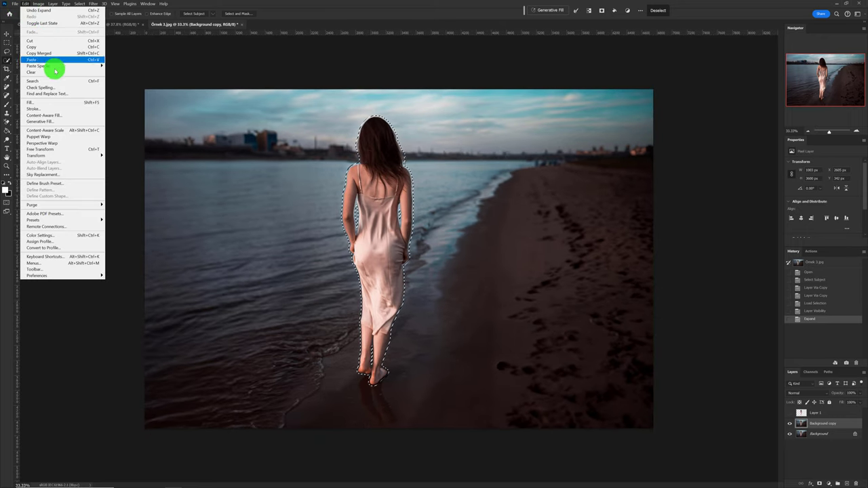
{"action": "left_click", "coordinate": [64, 103]}
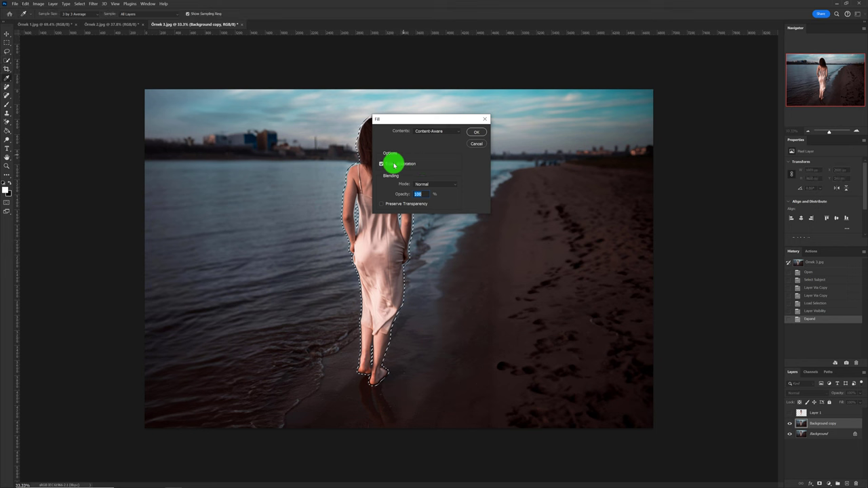
{"action": "left_click", "coordinate": [476, 132]}
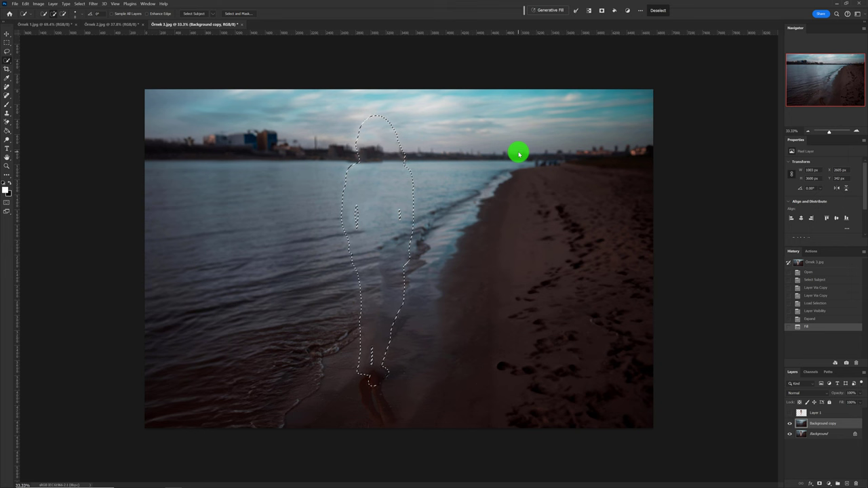
{"action": "key", "text": "ctrl+d"}
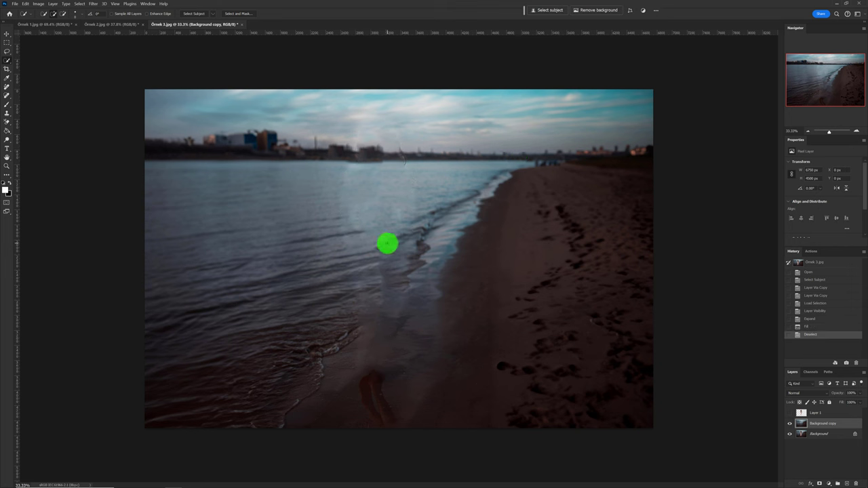
{"action": "left_click", "coordinate": [790, 413]}
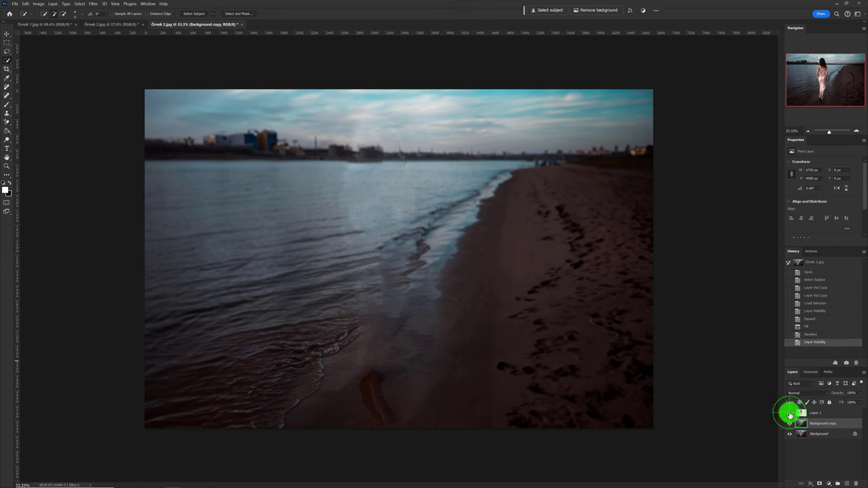
Convert the Background copy layer to a Smart Object and bring up the Filter menu.
{"action": "right_click", "coordinate": [822, 425]}
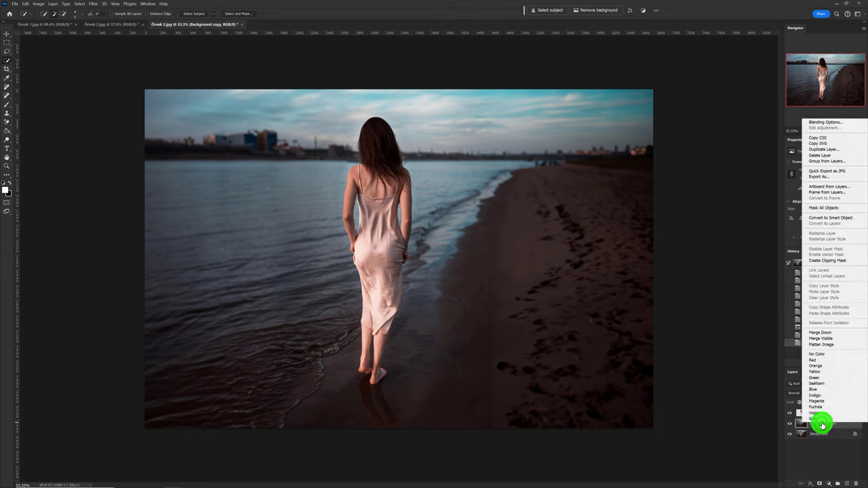
{"action": "left_click", "coordinate": [855, 218]}
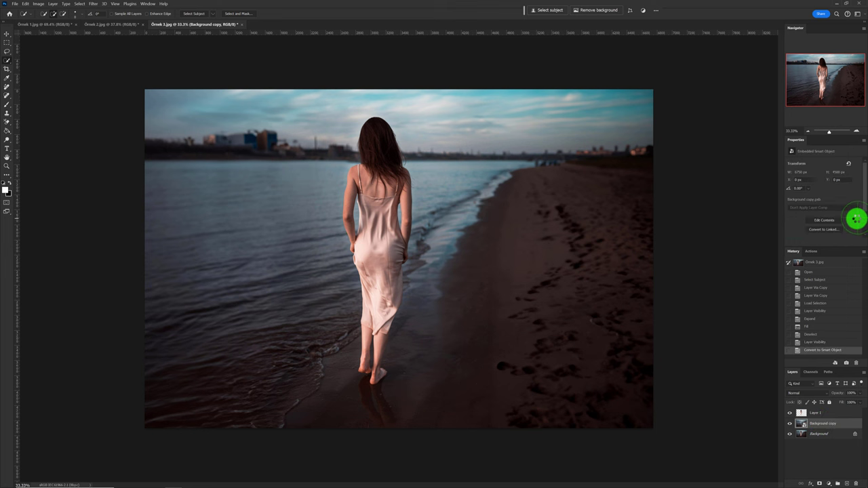
{"action": "left_click", "coordinate": [96, 5]}
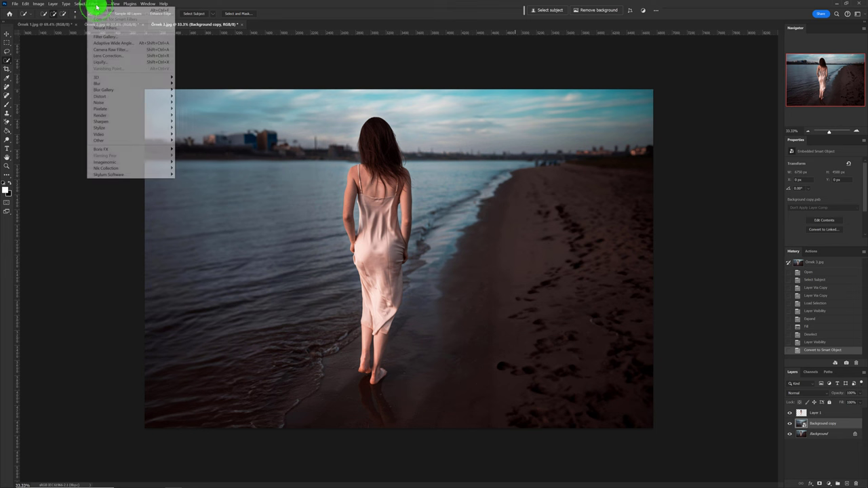
{"action": "mouse_move", "coordinate": [129, 89]}
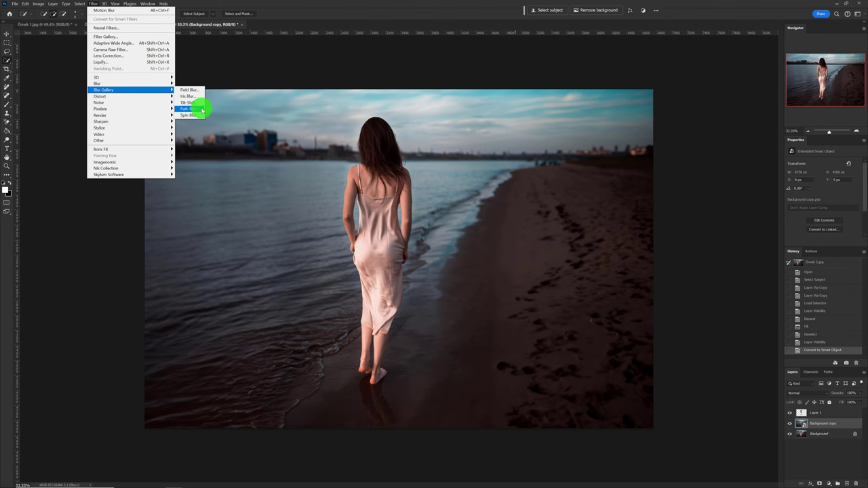
Open Path Blur and try a path stretched rightward with its midpoint bent downward.
{"action": "left_click", "coordinate": [190, 108]}
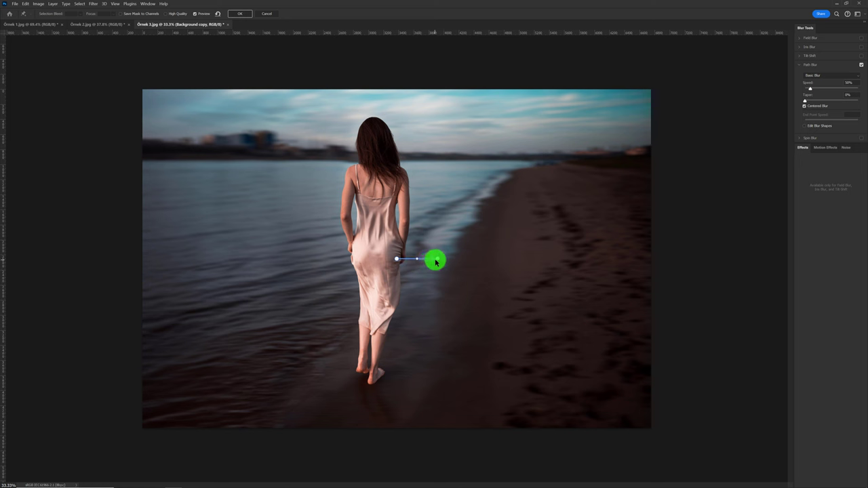
{"action": "left_click", "coordinate": [438, 261]}
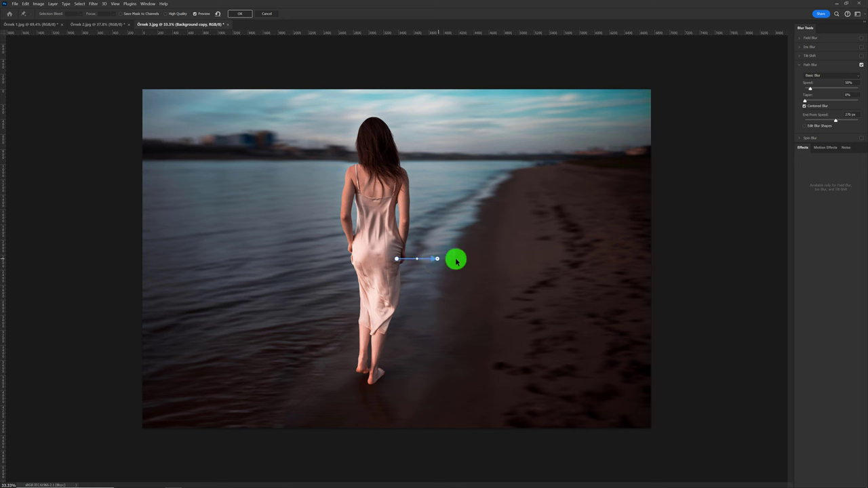
{"action": "left_click_drag", "start_coordinate": [438, 261], "coordinate": [611, 257]}
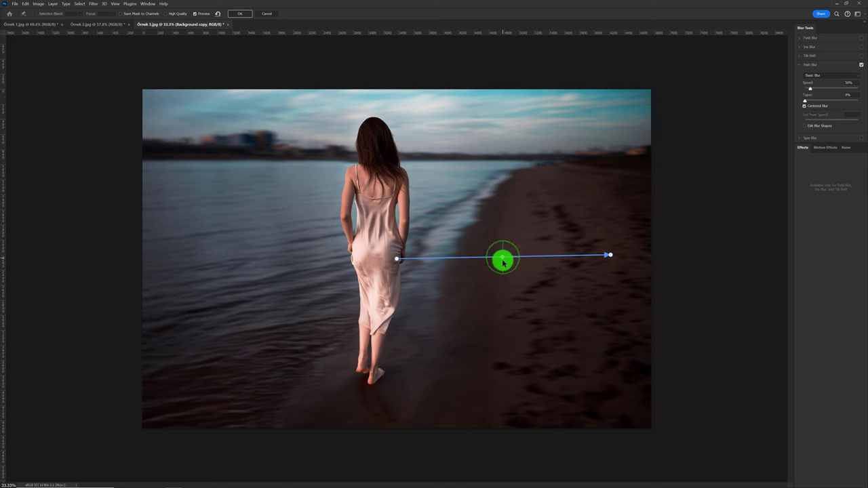
{"action": "left_click_drag", "start_coordinate": [503, 258], "coordinate": [508, 344]}
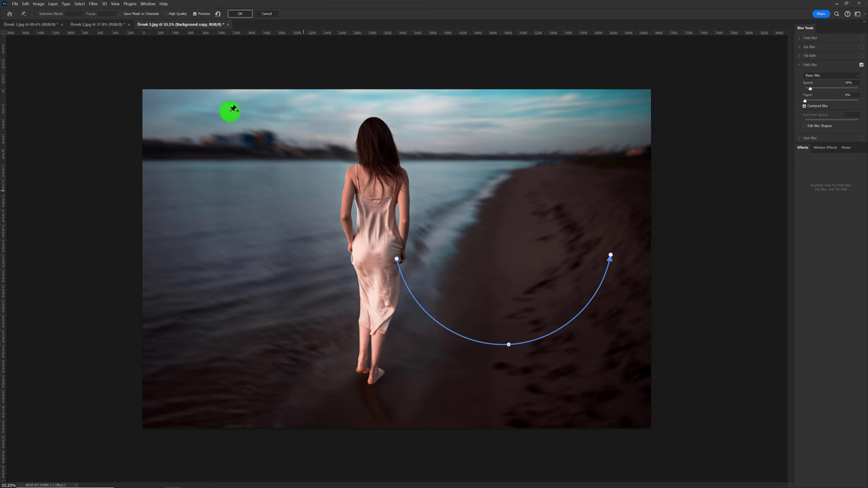
Replace the trial path with a straight blur path from the woman's hip along the shoreline.
{"action": "left_click", "coordinate": [219, 15]}
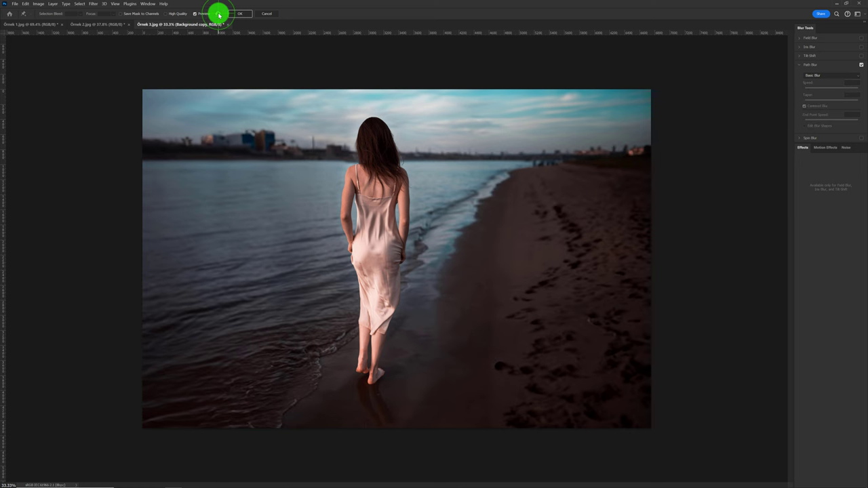
{"action": "left_click_drag", "start_coordinate": [396, 259], "coordinate": [438, 260]}
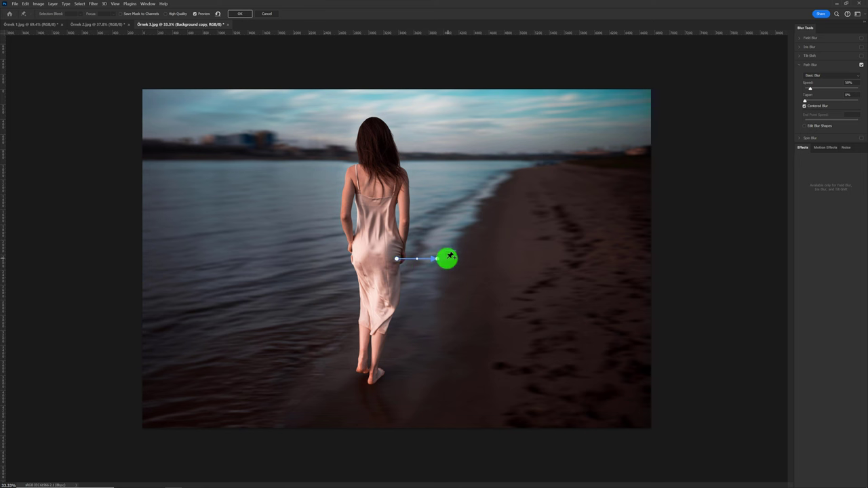
{"action": "left_click_drag", "start_coordinate": [439, 260], "coordinate": [501, 181]}
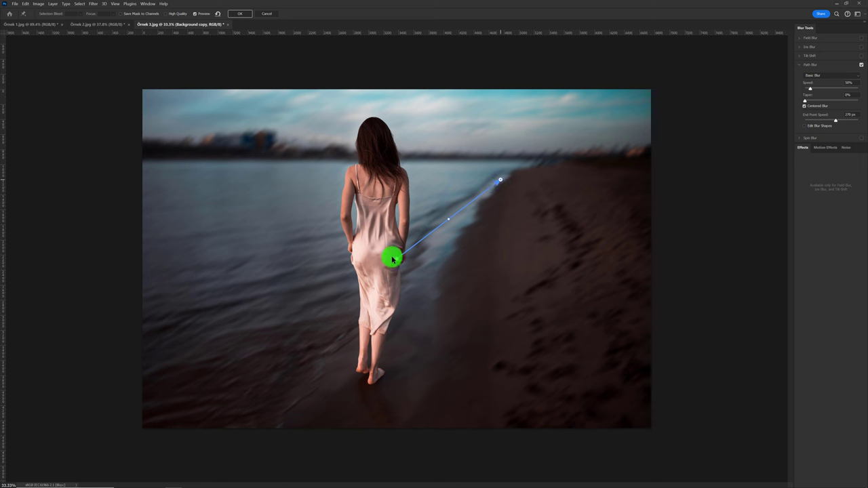
{"action": "mouse_move", "coordinate": [397, 260]}
{"action": "left_mouse_down"}
{"action": "mouse_move", "coordinate": [405, 297]}
{"action": "mouse_move", "coordinate": [392, 421]}
{"action": "left_mouse_up"}
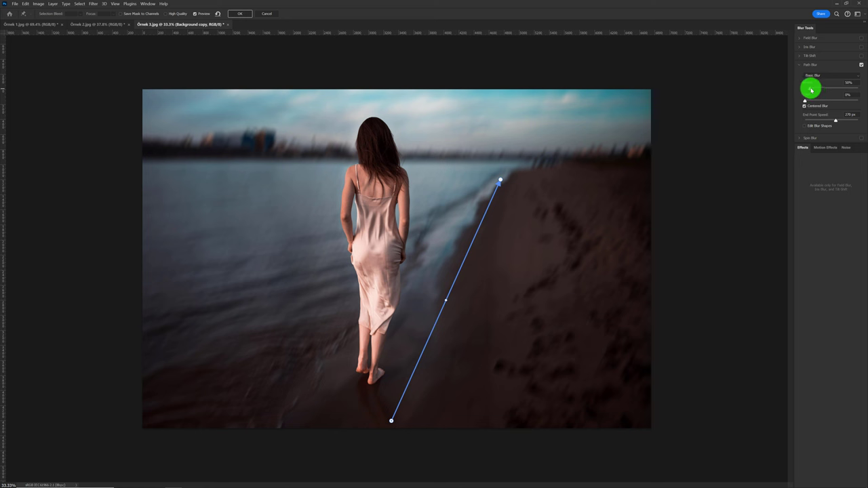
Adjust the Path Blur speed slider to 54%.
{"action": "left_click_drag", "start_coordinate": [811, 90], "coordinate": [815, 92]}
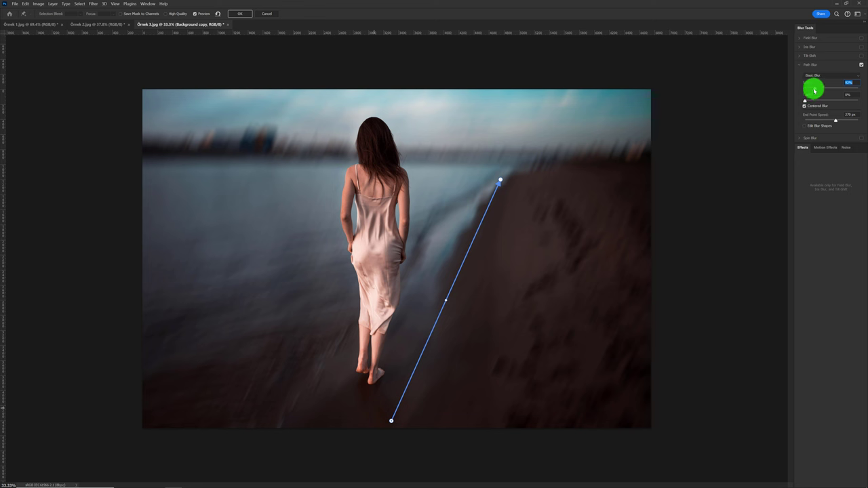
{"action": "left_click", "coordinate": [815, 91]}
{"action": "left_click_drag", "start_coordinate": [813, 91], "coordinate": [813, 90]}
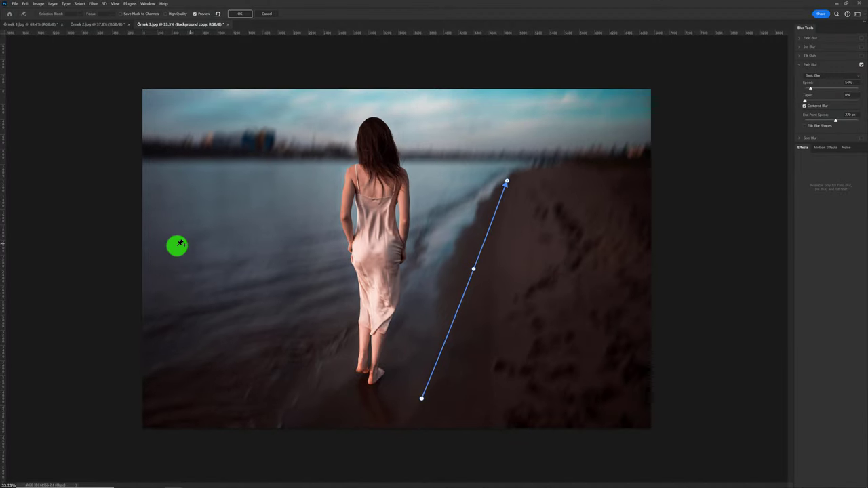
Add a horizontal blur path across the left-hand water and raise Speed to about 186%.
{"action": "left_click", "coordinate": [154, 239]}
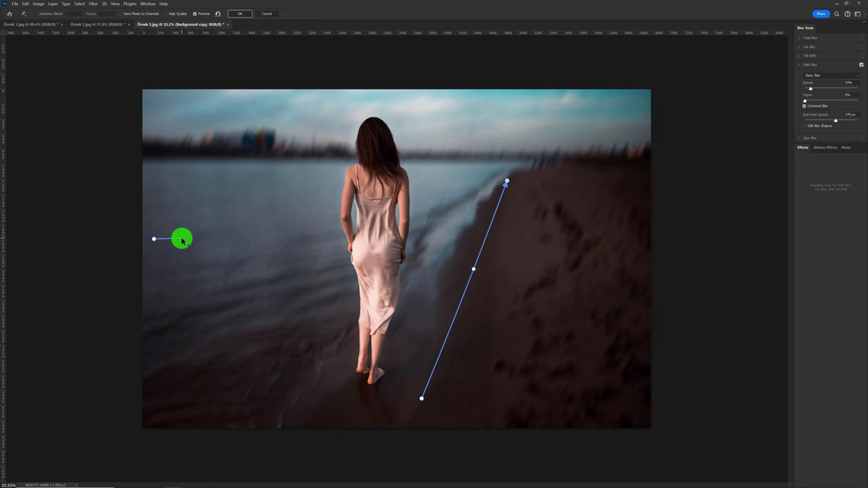
{"action": "left_click", "coordinate": [182, 240]}
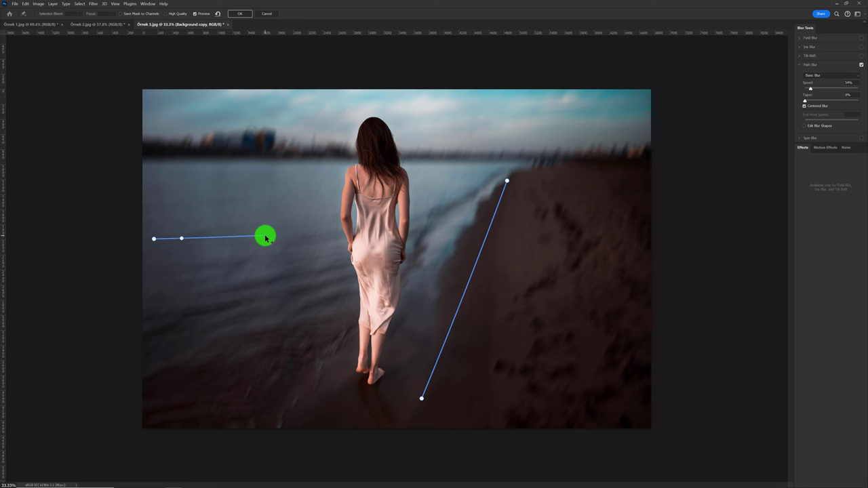
{"action": "left_click", "coordinate": [266, 237]}
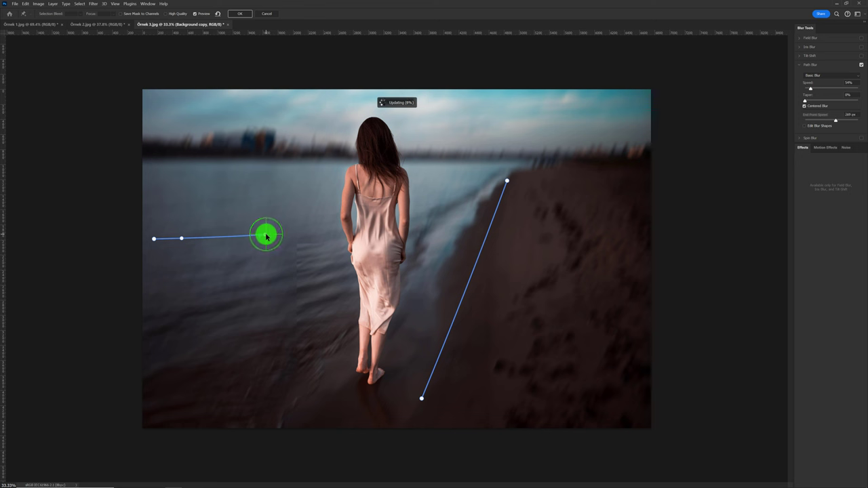
{"action": "left_click", "coordinate": [265, 236]}
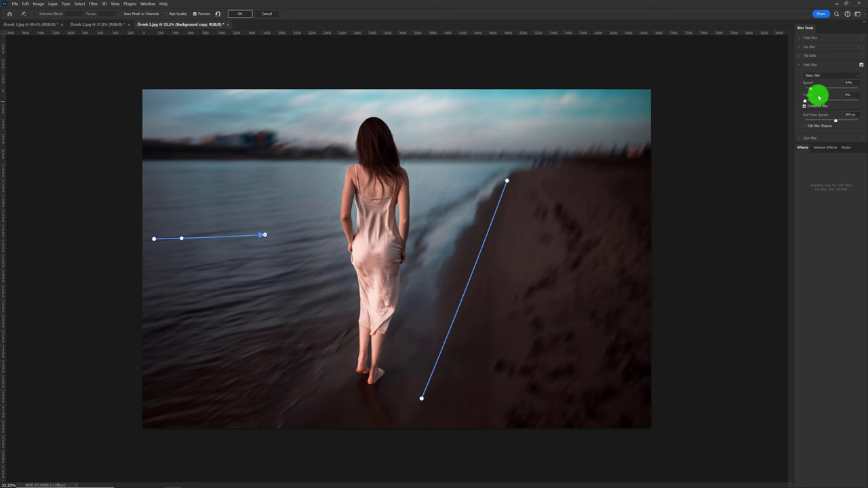
{"action": "left_click_drag", "start_coordinate": [812, 89], "coordinate": [830, 90]}
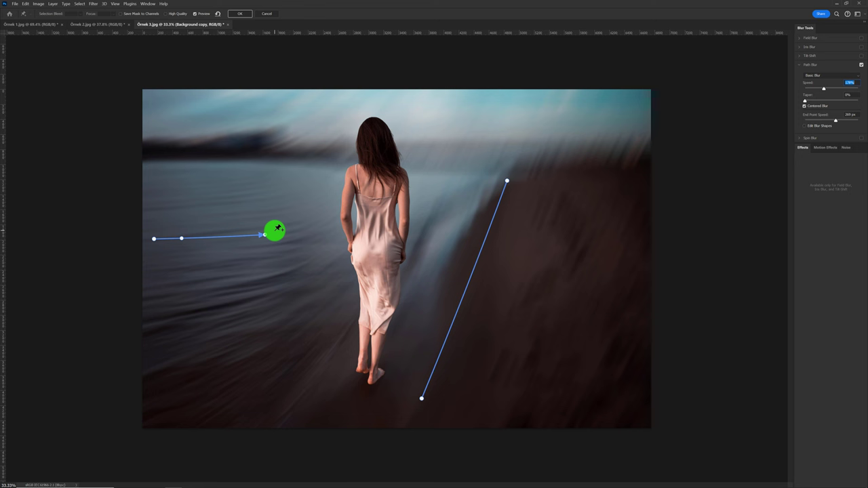
Apply the Path Blur and toggle the Background copy's visibility to compare with the original.
{"action": "left_click", "coordinate": [238, 15]}
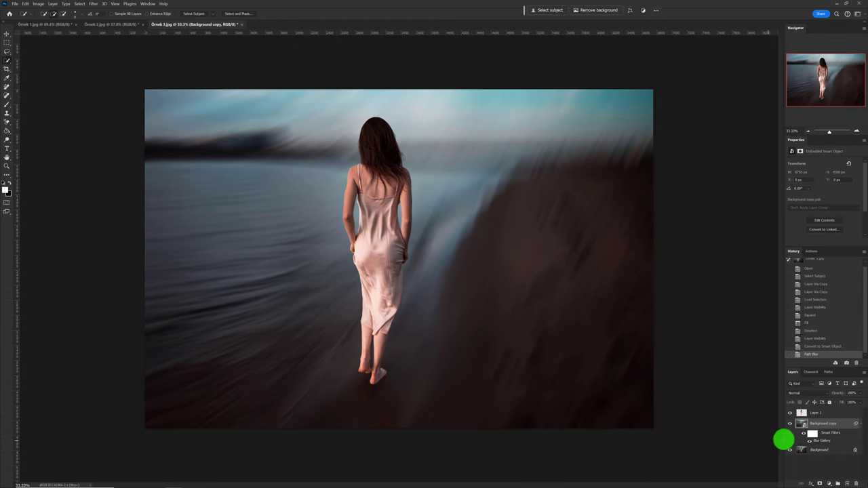
{"action": "left_click", "coordinate": [790, 424]}
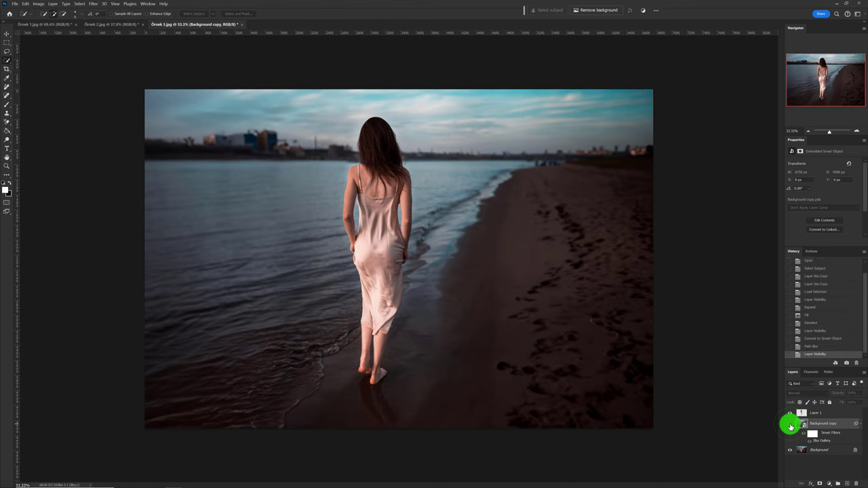
{"action": "left_click", "coordinate": [790, 424]}
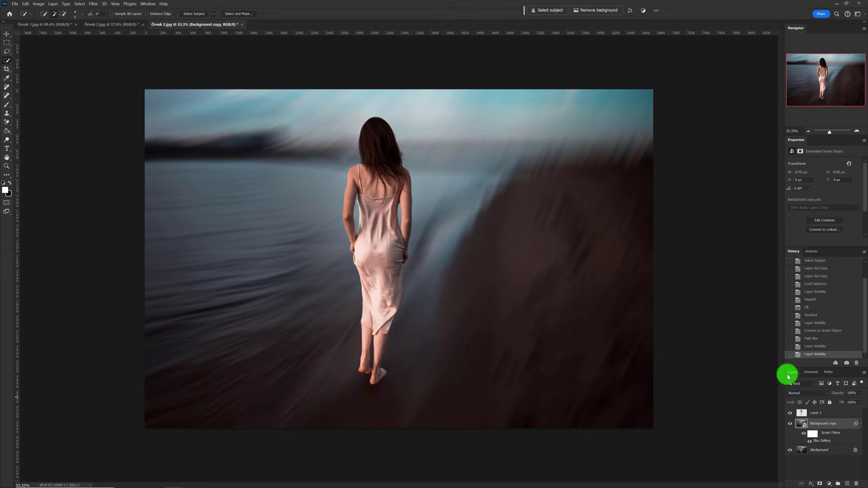
{"action": "left_click", "coordinate": [864, 373]}
{"action": "mouse_move", "coordinate": [821, 338]}
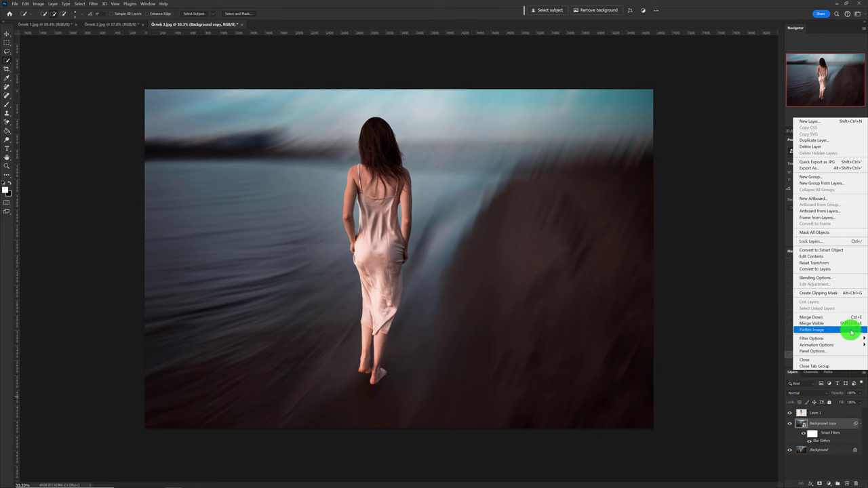
Choose Flatten Image from the Layers panel menu to merge everything into one Background.
{"action": "left_click", "coordinate": [851, 333]}
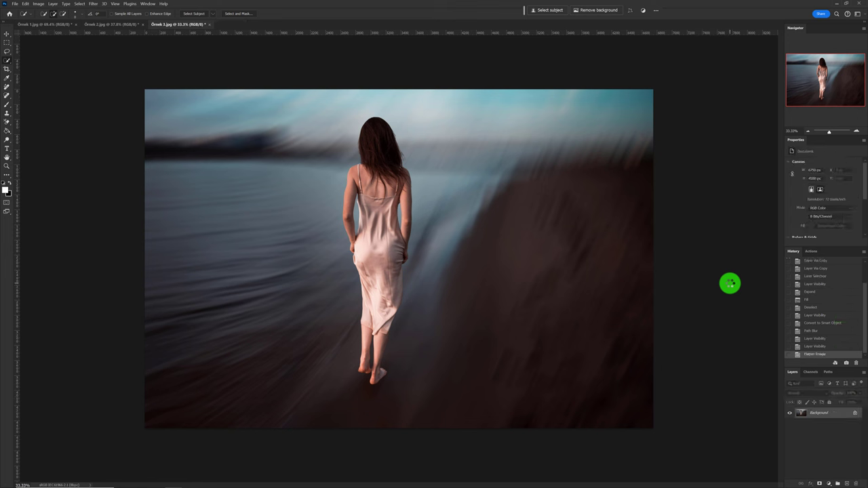